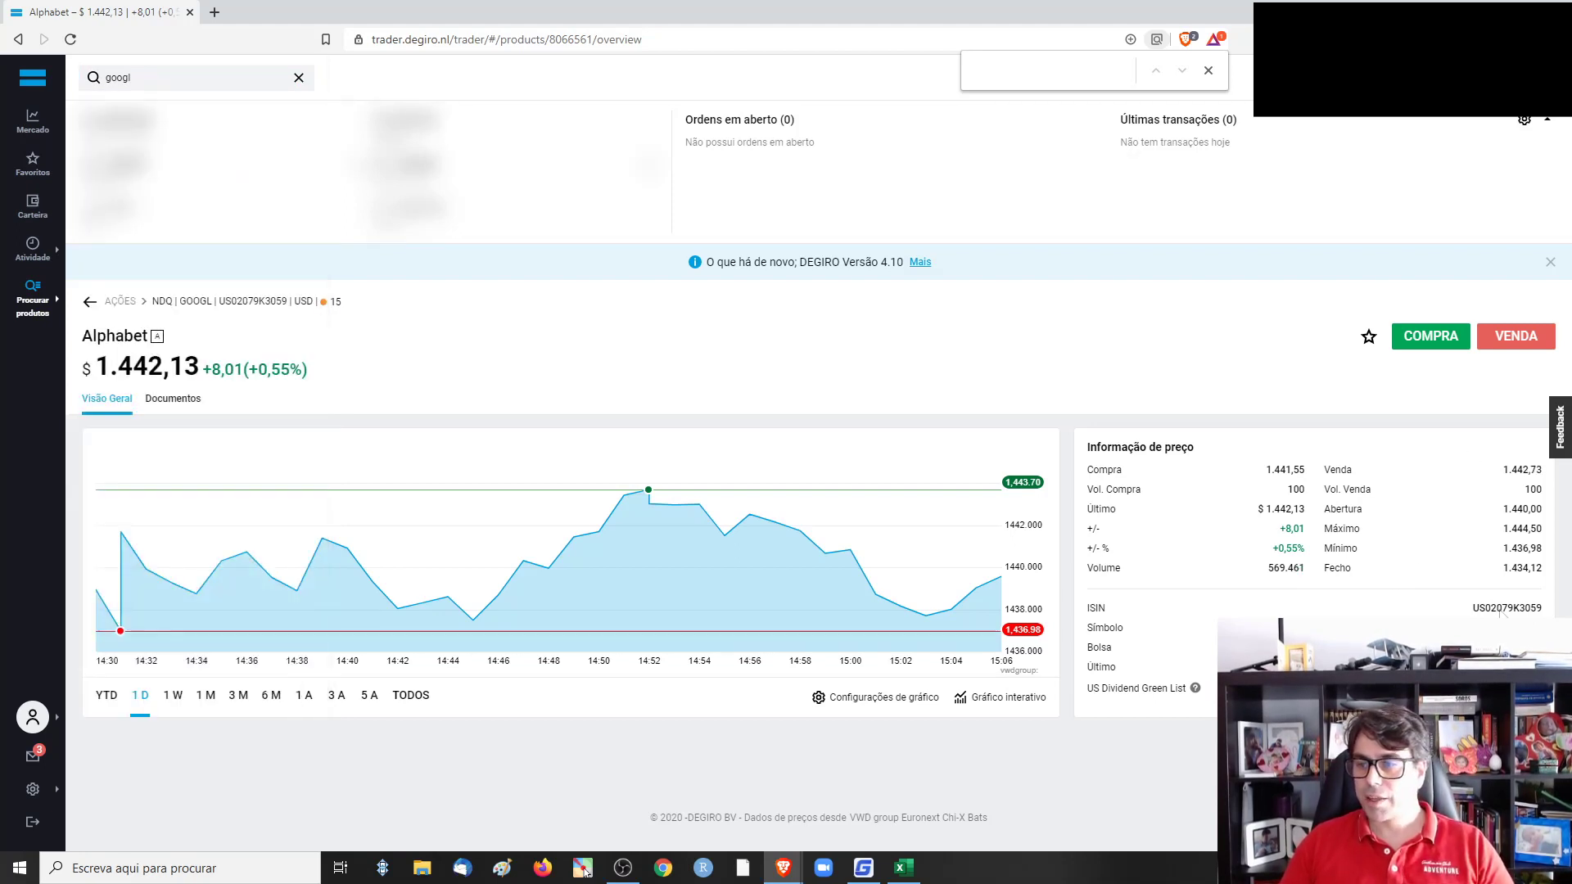
# Switch to the Trading 212 window, display the Marathon Oil chart as candlesticks, and maximize the window
pyautogui.hotkey('alt', 'Tab')
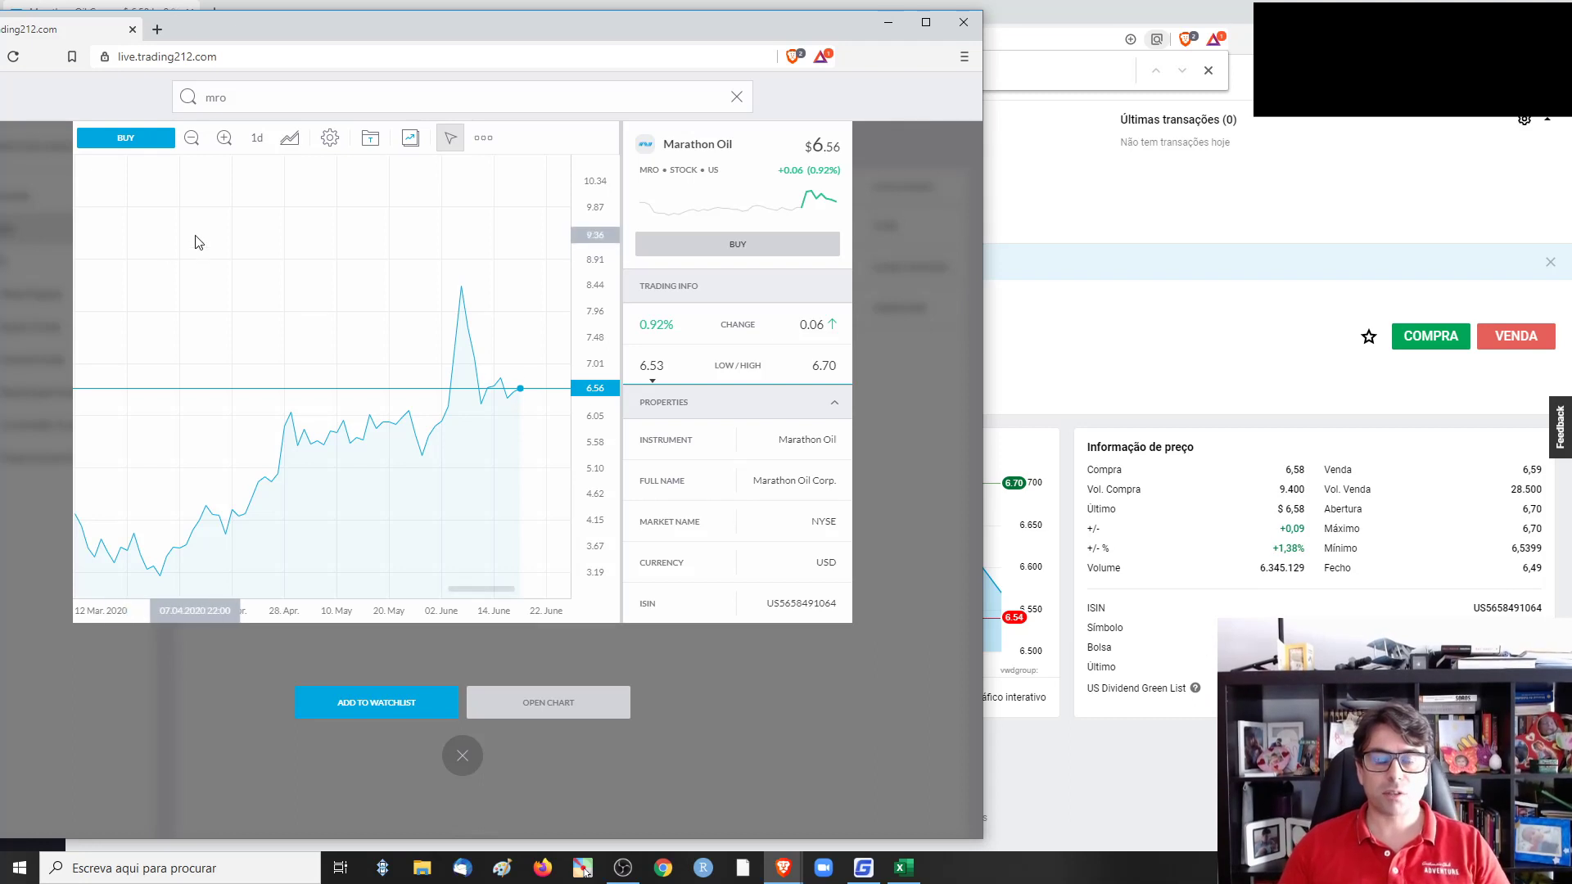
pyautogui.scroll(5, 397, 231)
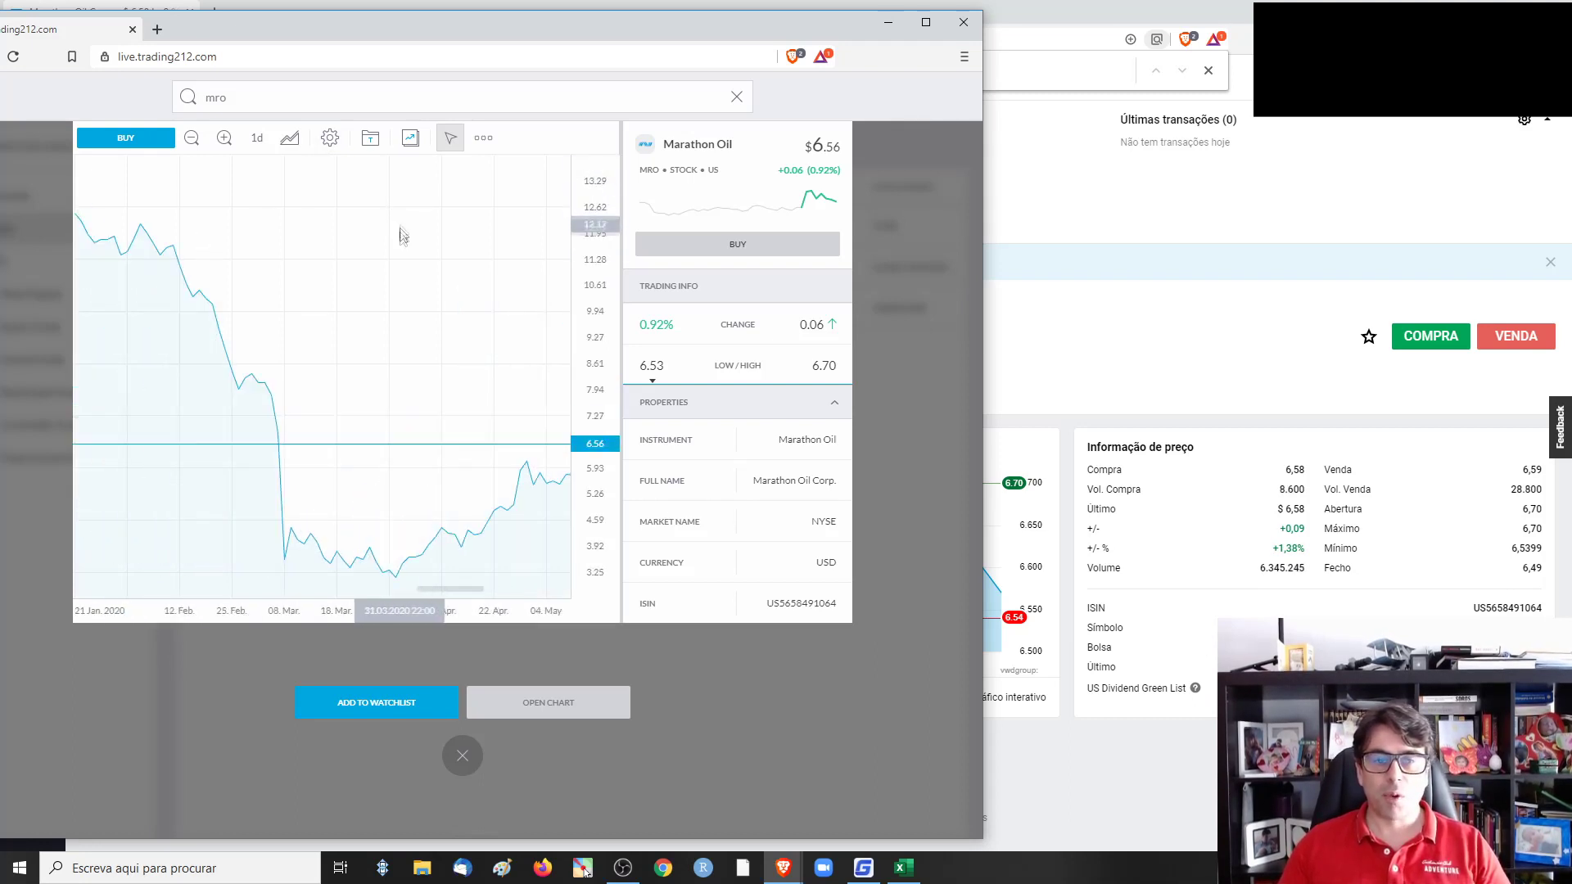
pyautogui.click(286, 139)
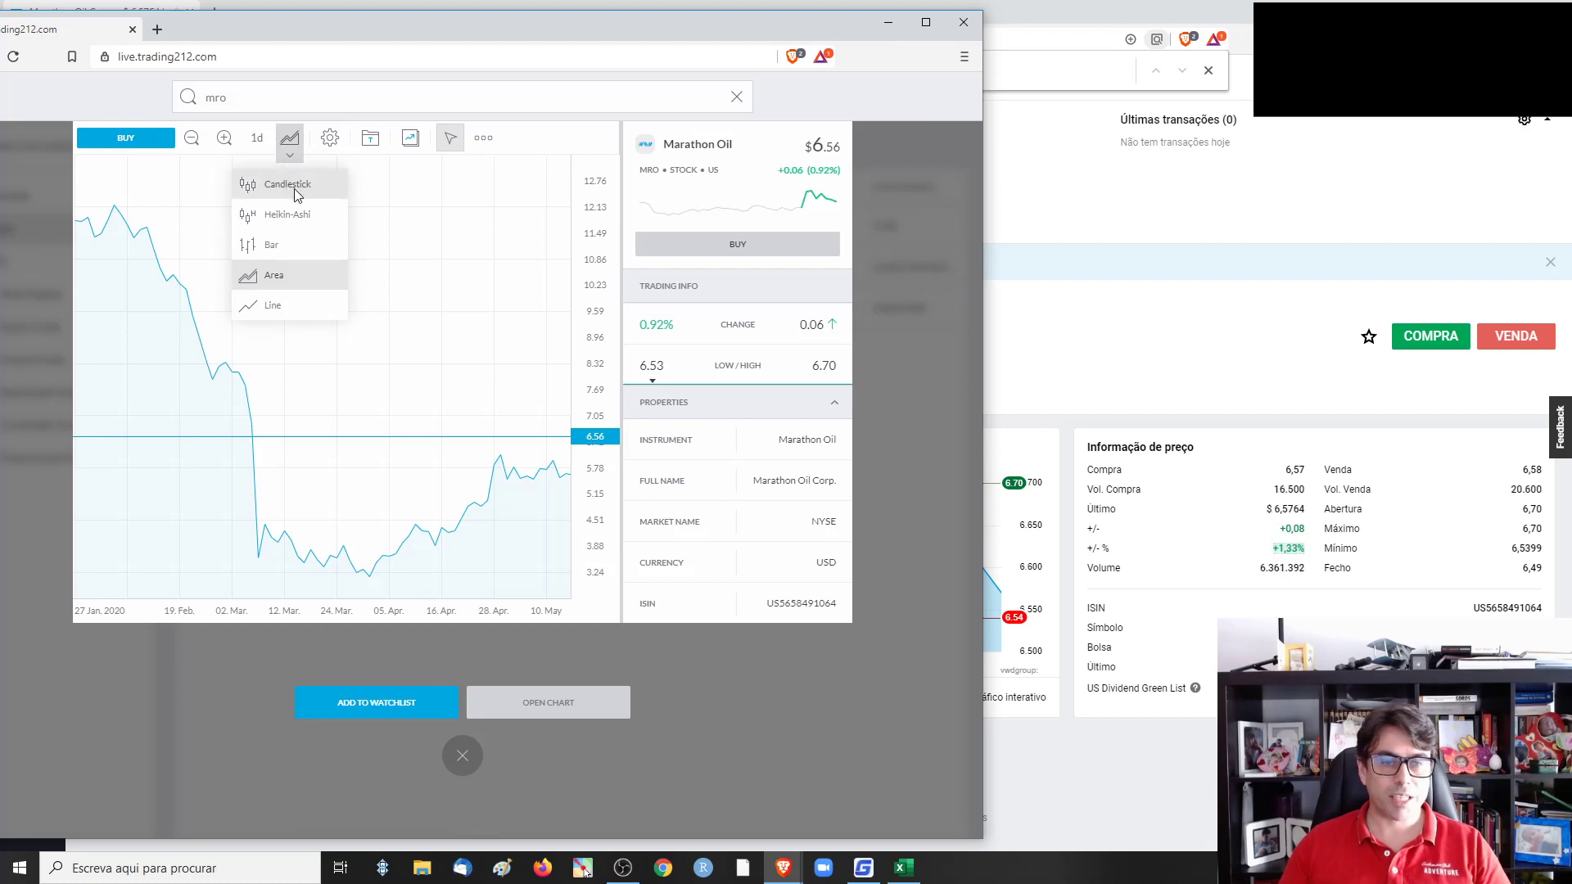
pyautogui.click(295, 186)
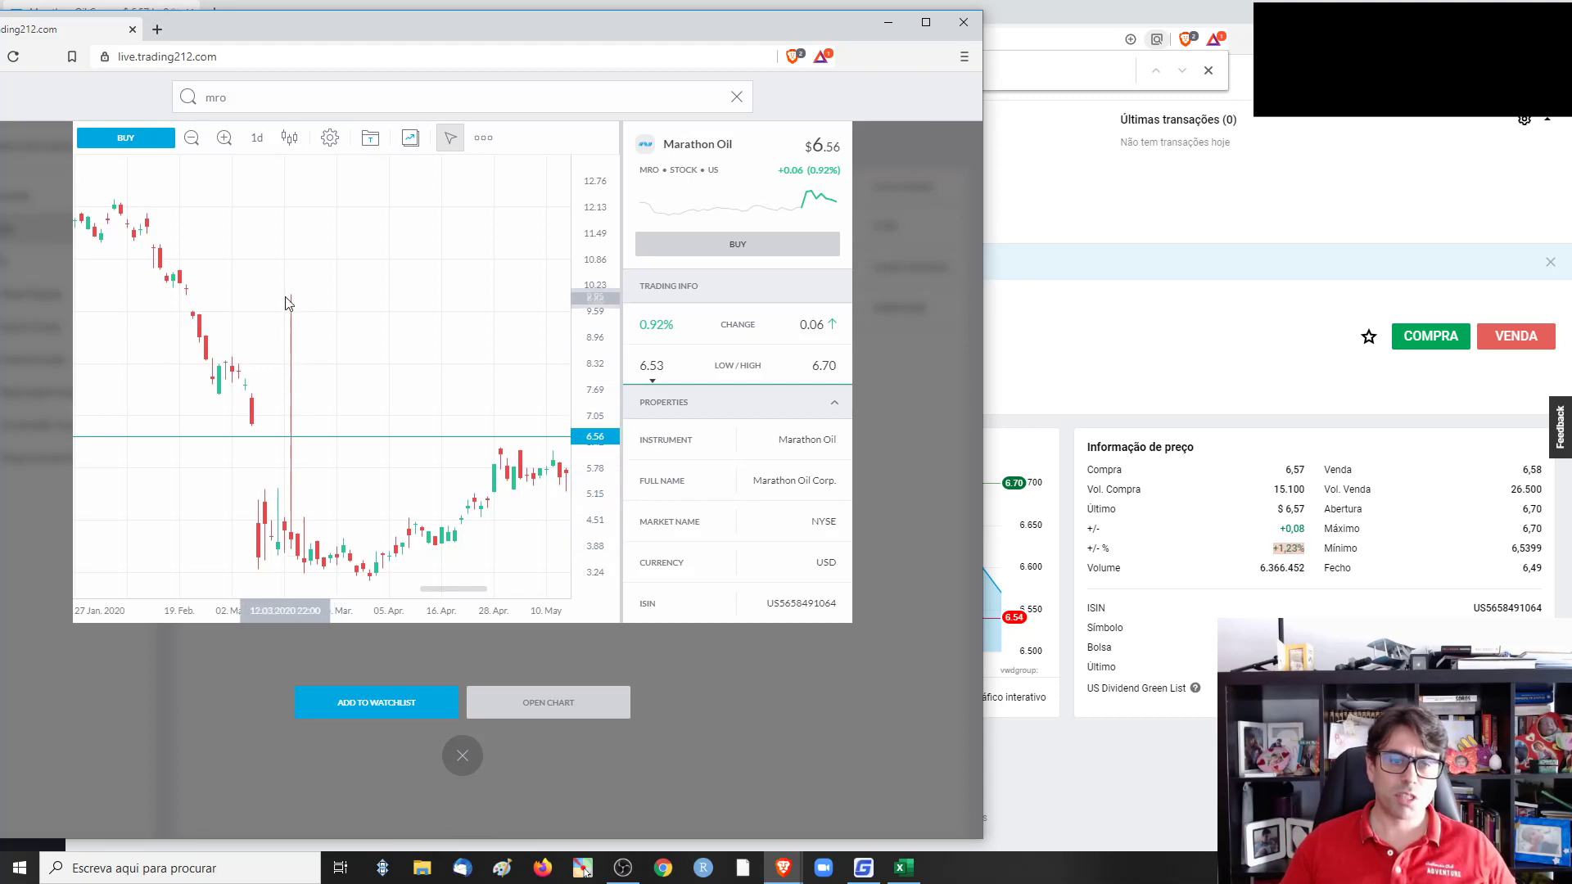
pyautogui.click(925, 22)
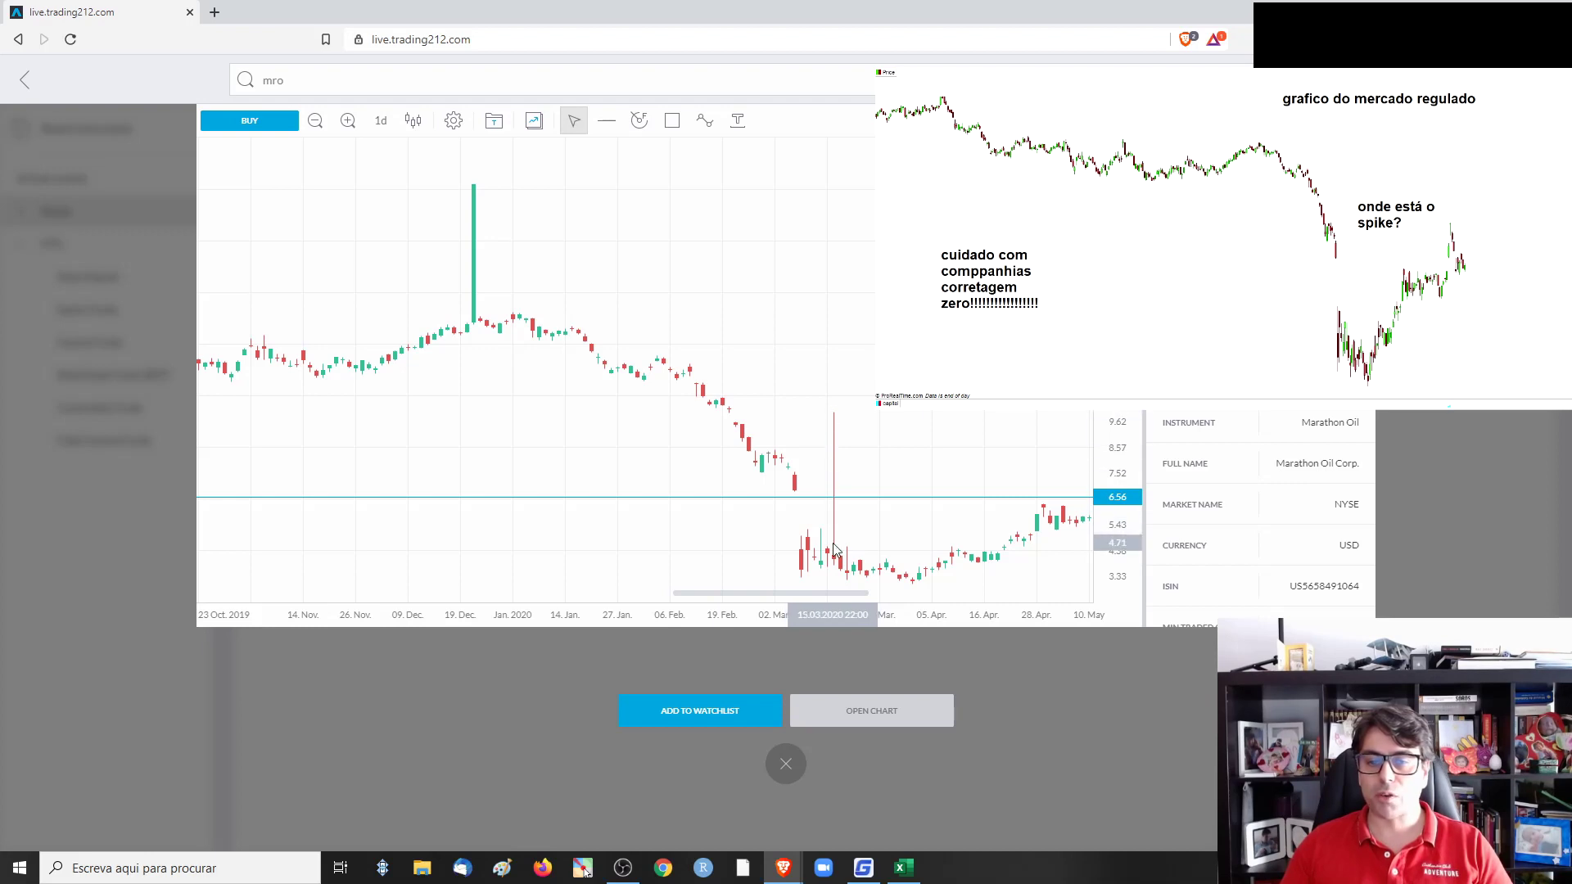
# Examine the price spikes on Marathon Oil's daily candlestick chart from late 2019 through spring 2020
pyautogui.moveTo(468, 249); pyautogui.dragTo(642, 334)
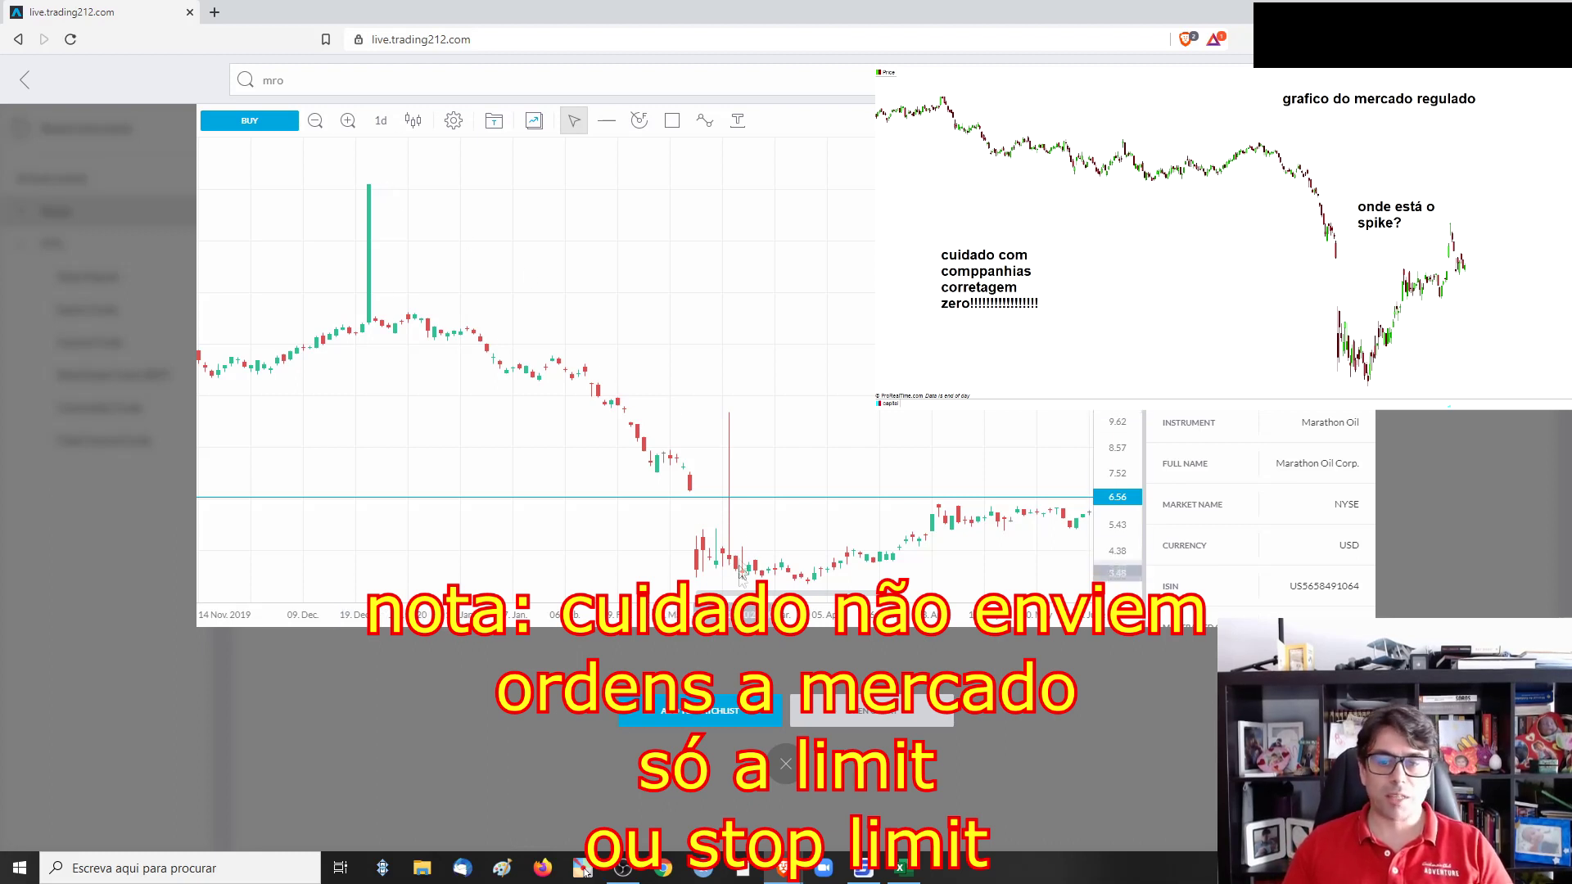
pyautogui.scroll(2, 750, 444)
pyautogui.scroll(-1, 744, 445)
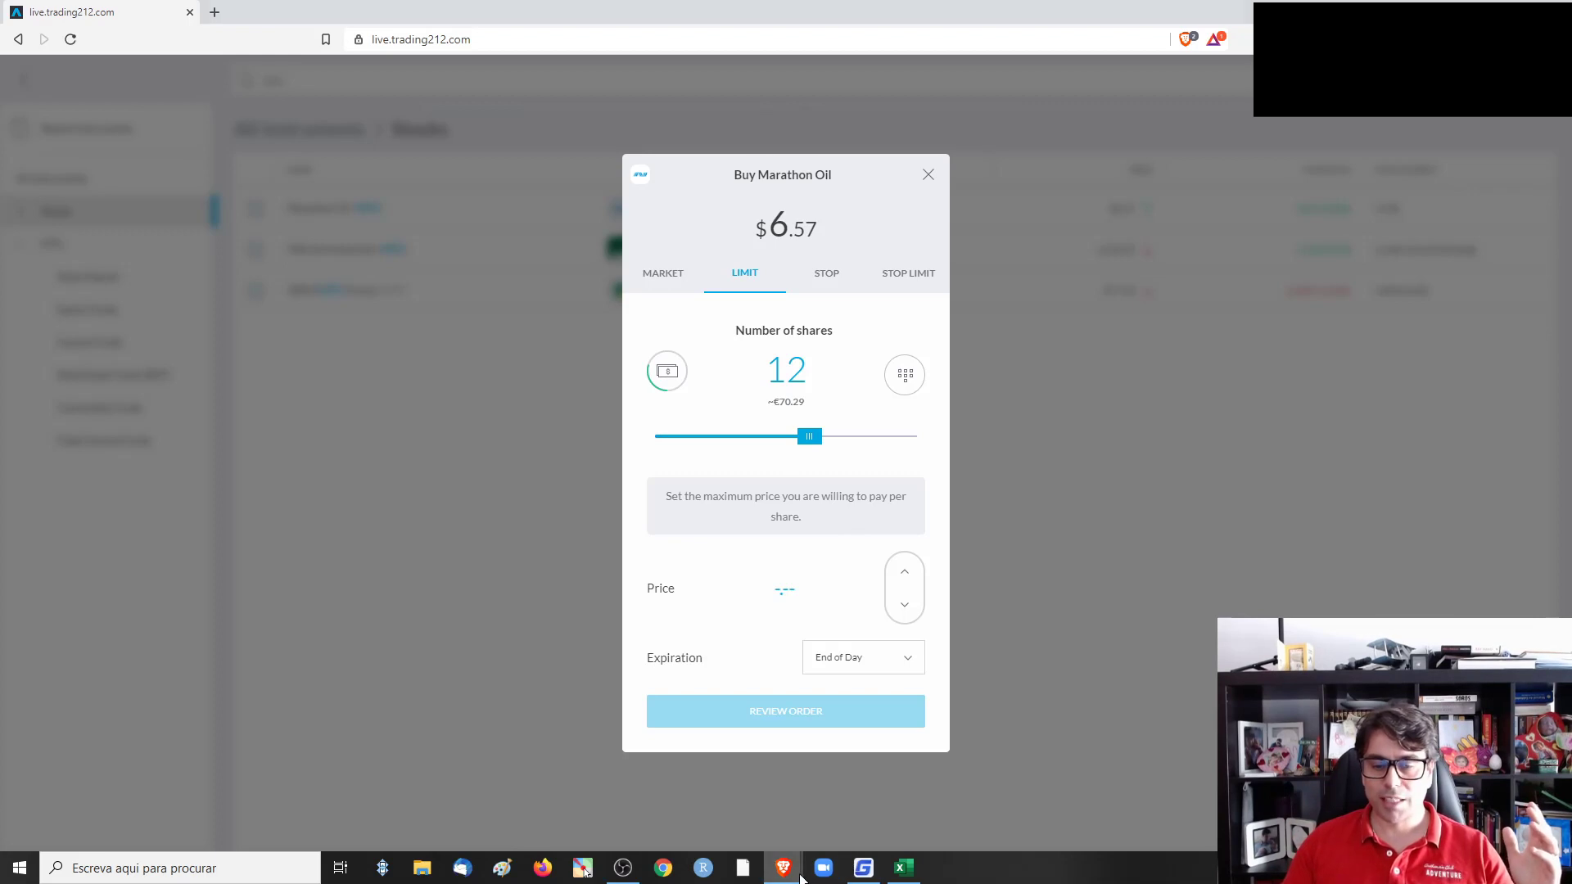
# Switch to DEGIRO and examine the Compra and Venda prices of Marathon Oil Corp
pyautogui.moveTo(782, 869)
pyautogui.click(686, 754)
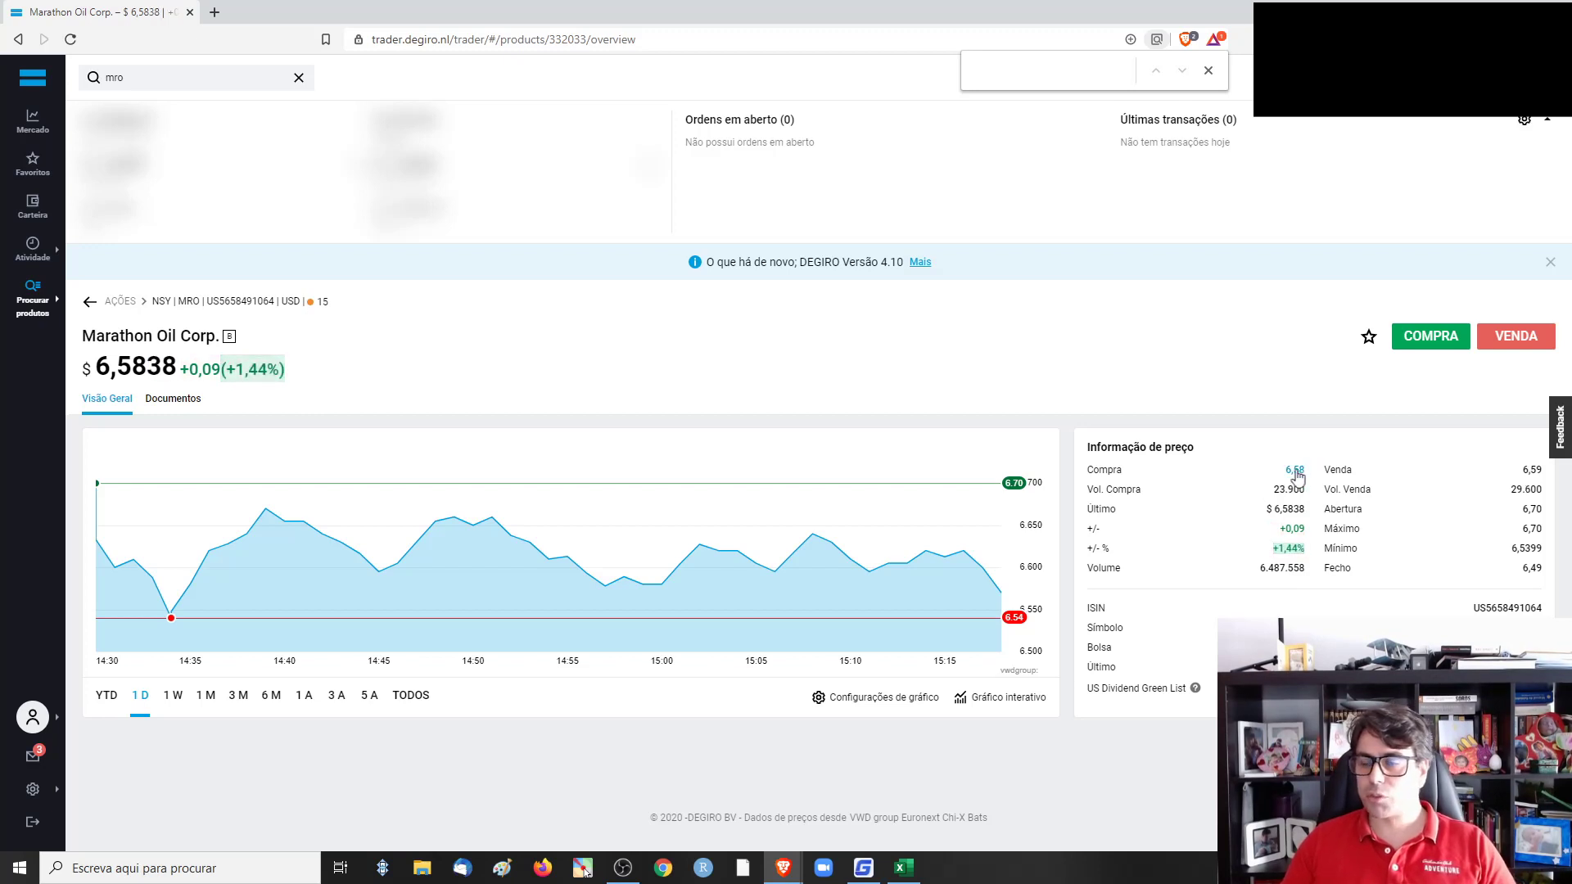
pyautogui.moveTo(1311, 472); pyautogui.dragTo(1273, 474)
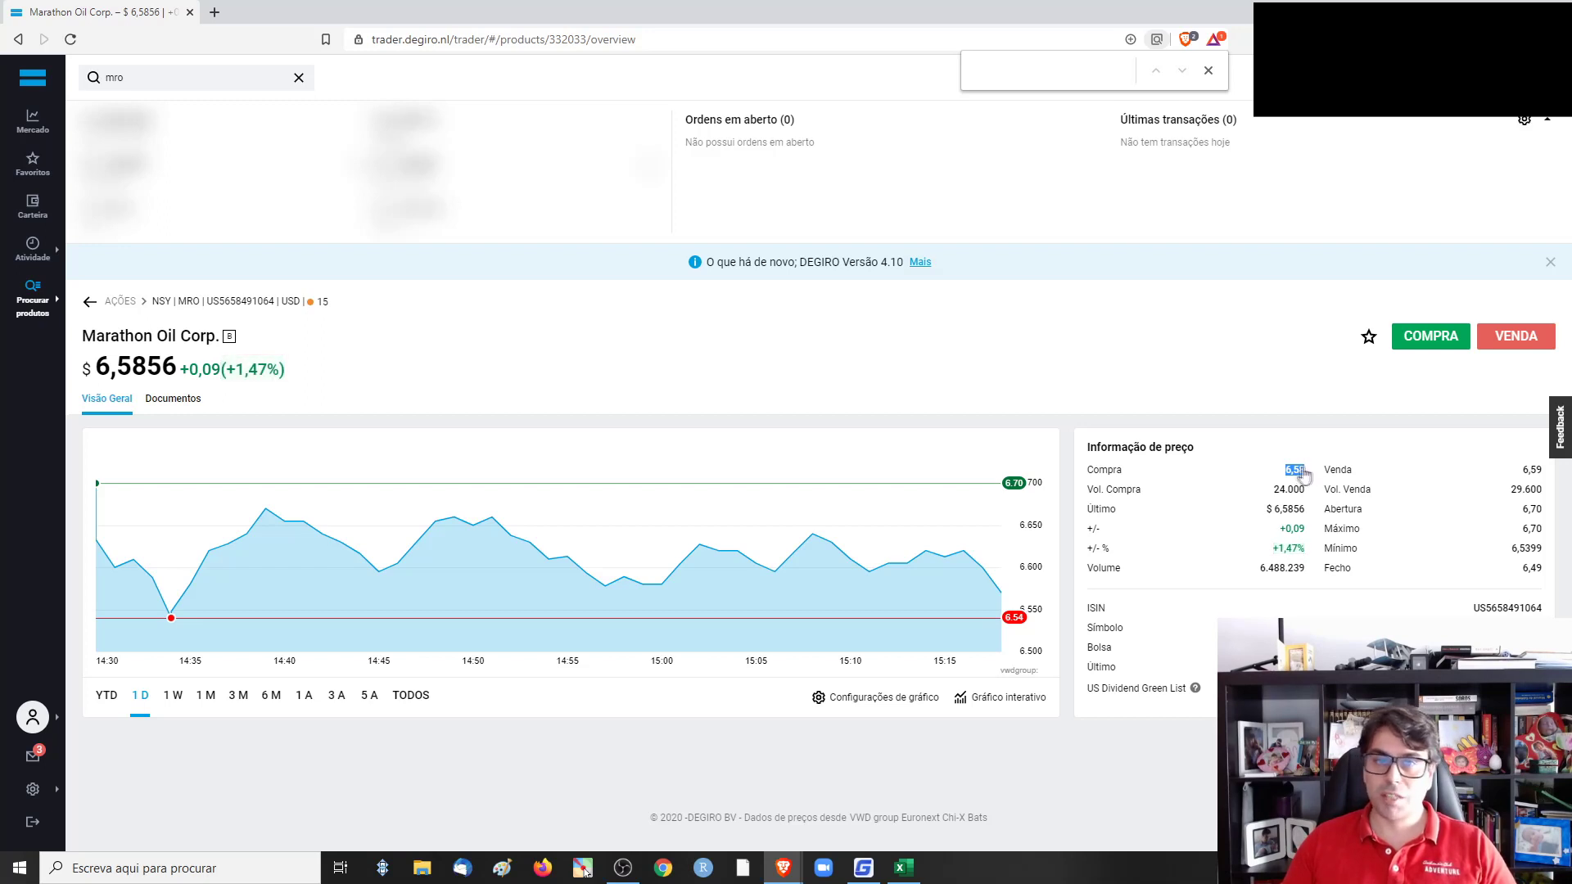
pyautogui.moveTo(1516, 473); pyautogui.dragTo(1551, 473)
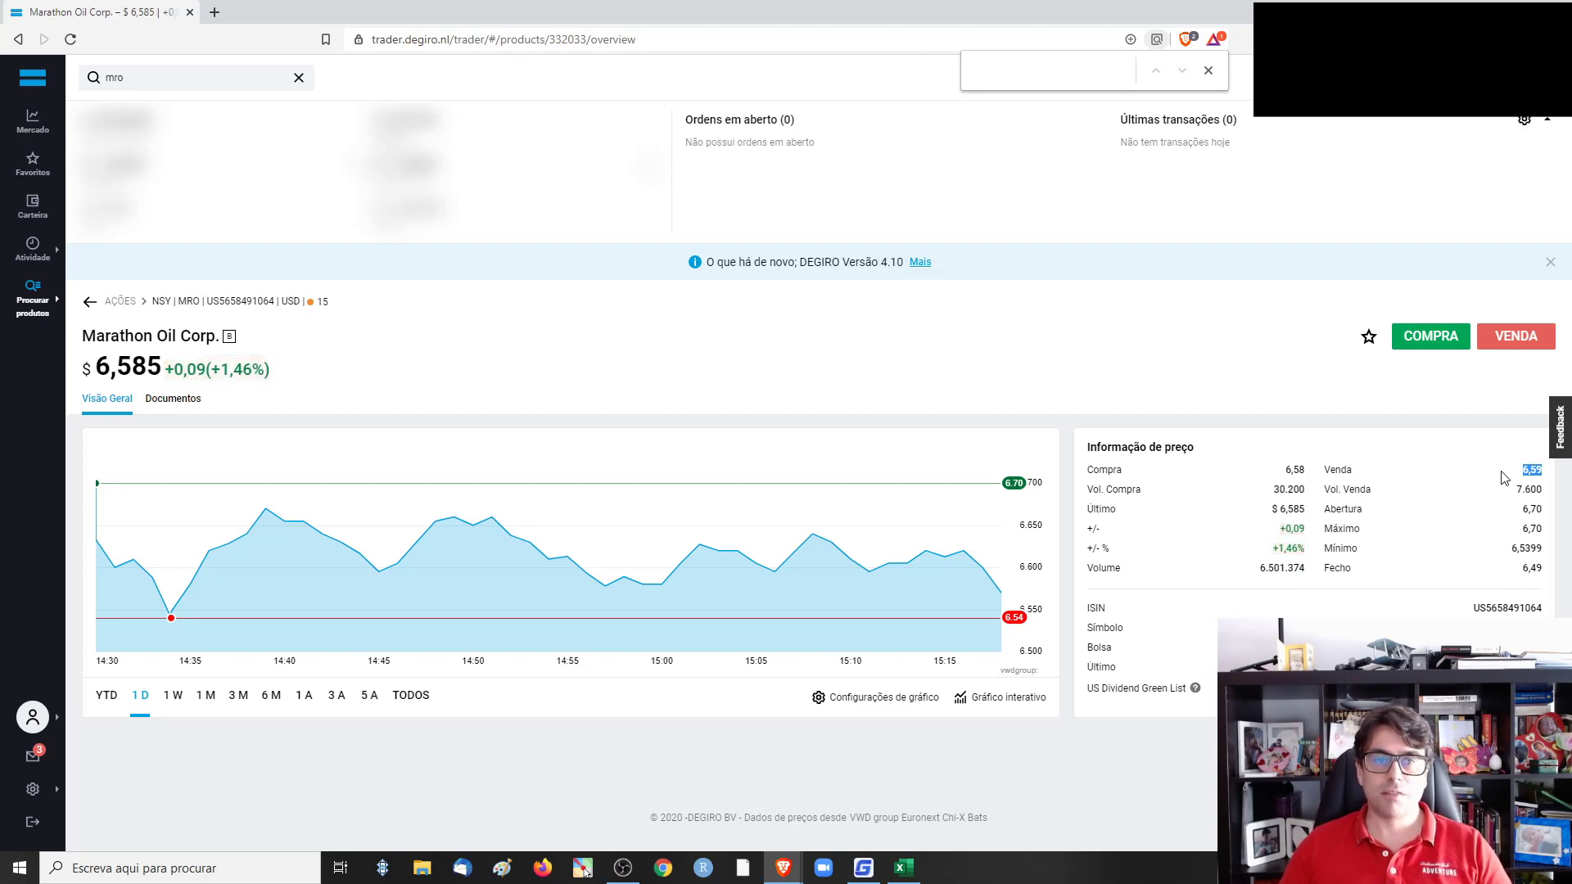
# Search DEGIRO for "googl" and open the Alphabet stock overview
pyautogui.click(175, 77)
pyautogui.write('gool')
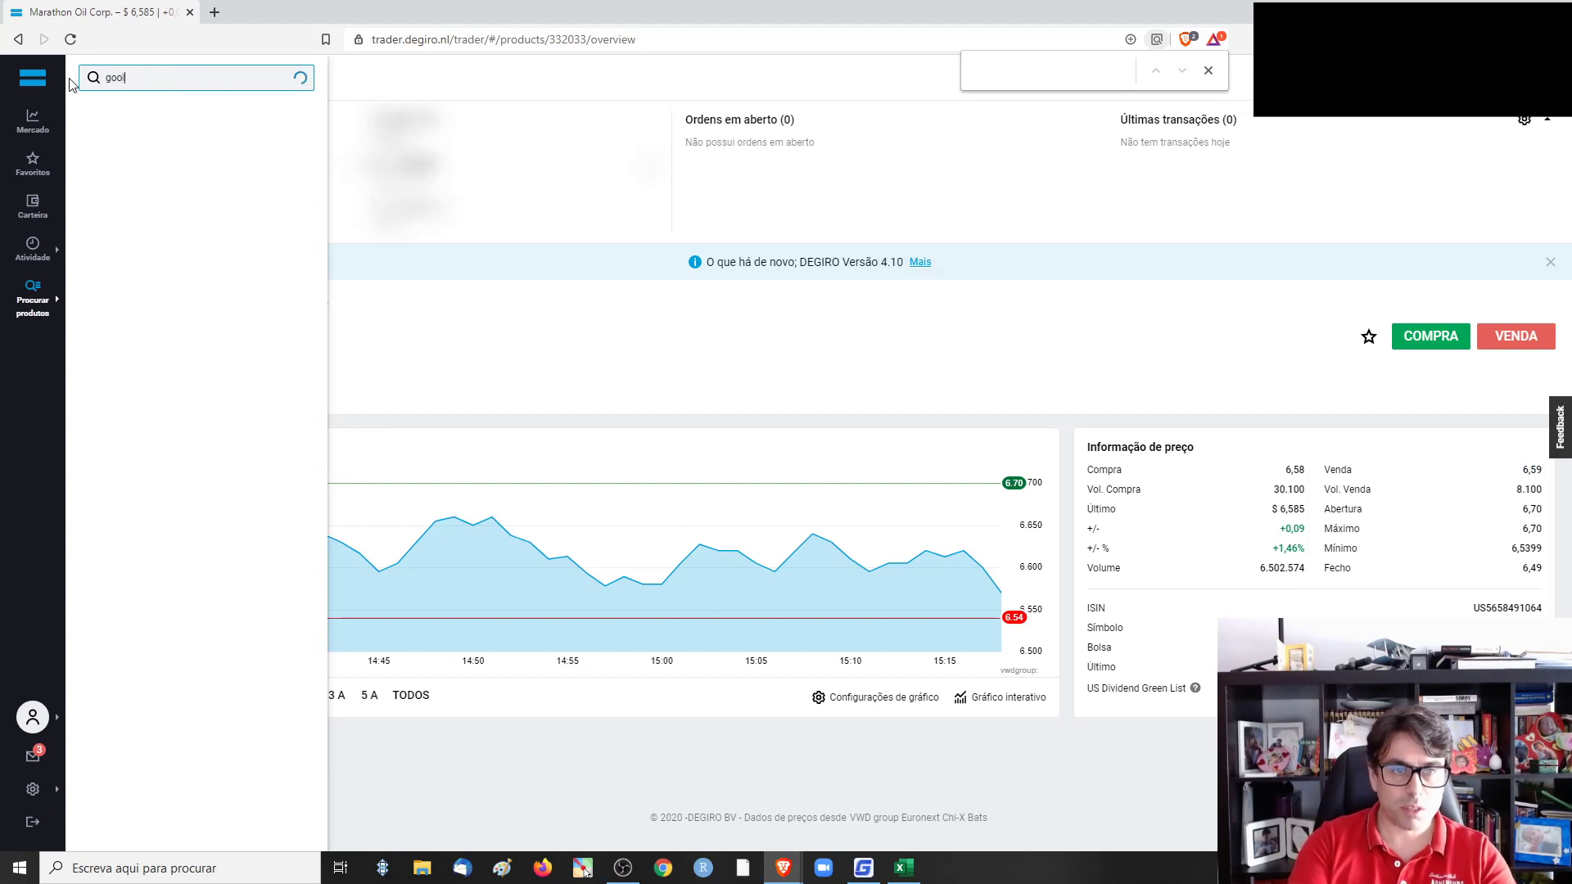
pyautogui.press('BackSpace')
pyautogui.write('gl')
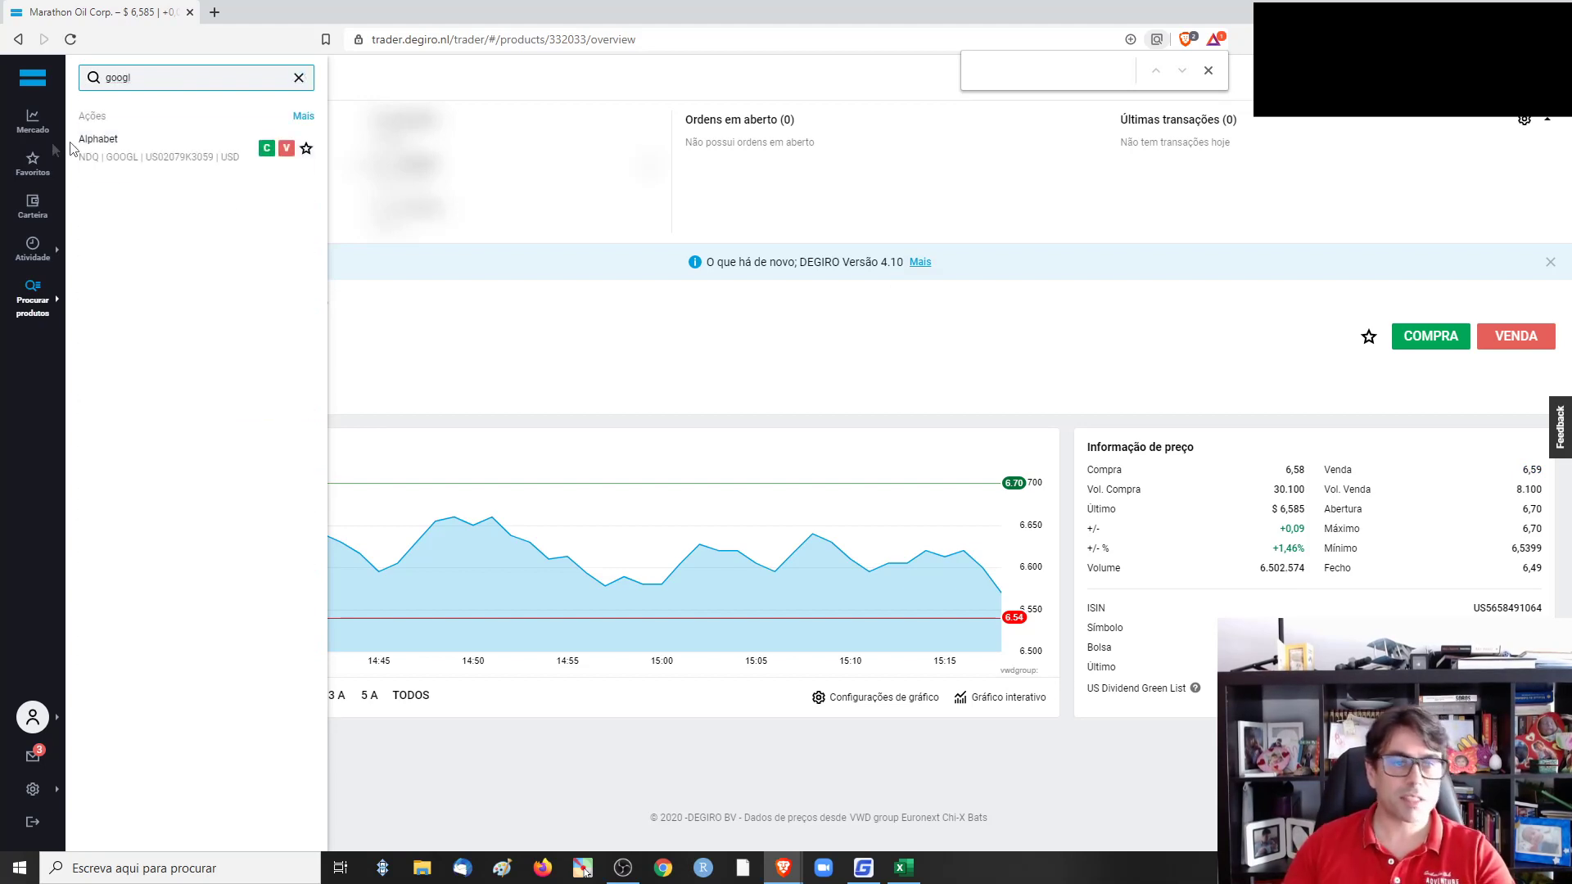
pyautogui.click(112, 164)
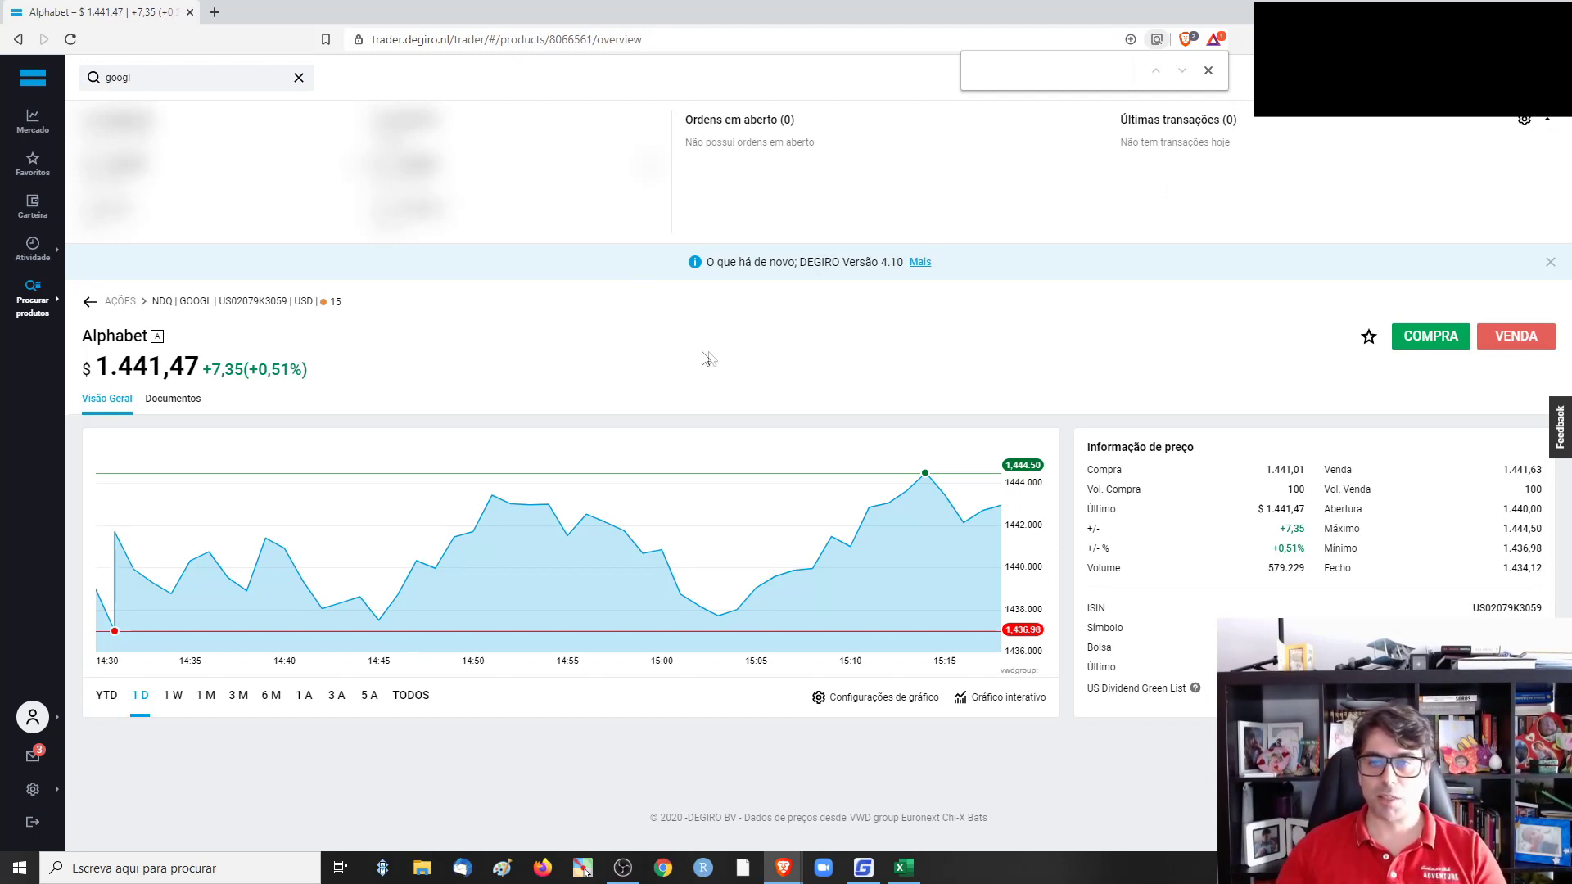
# Switch to Trading 212, dismiss the Marathon Oil buy order, search for "goog" and open Alphabet Inc. Class A (GOOGL)
pyautogui.moveTo(783, 869)
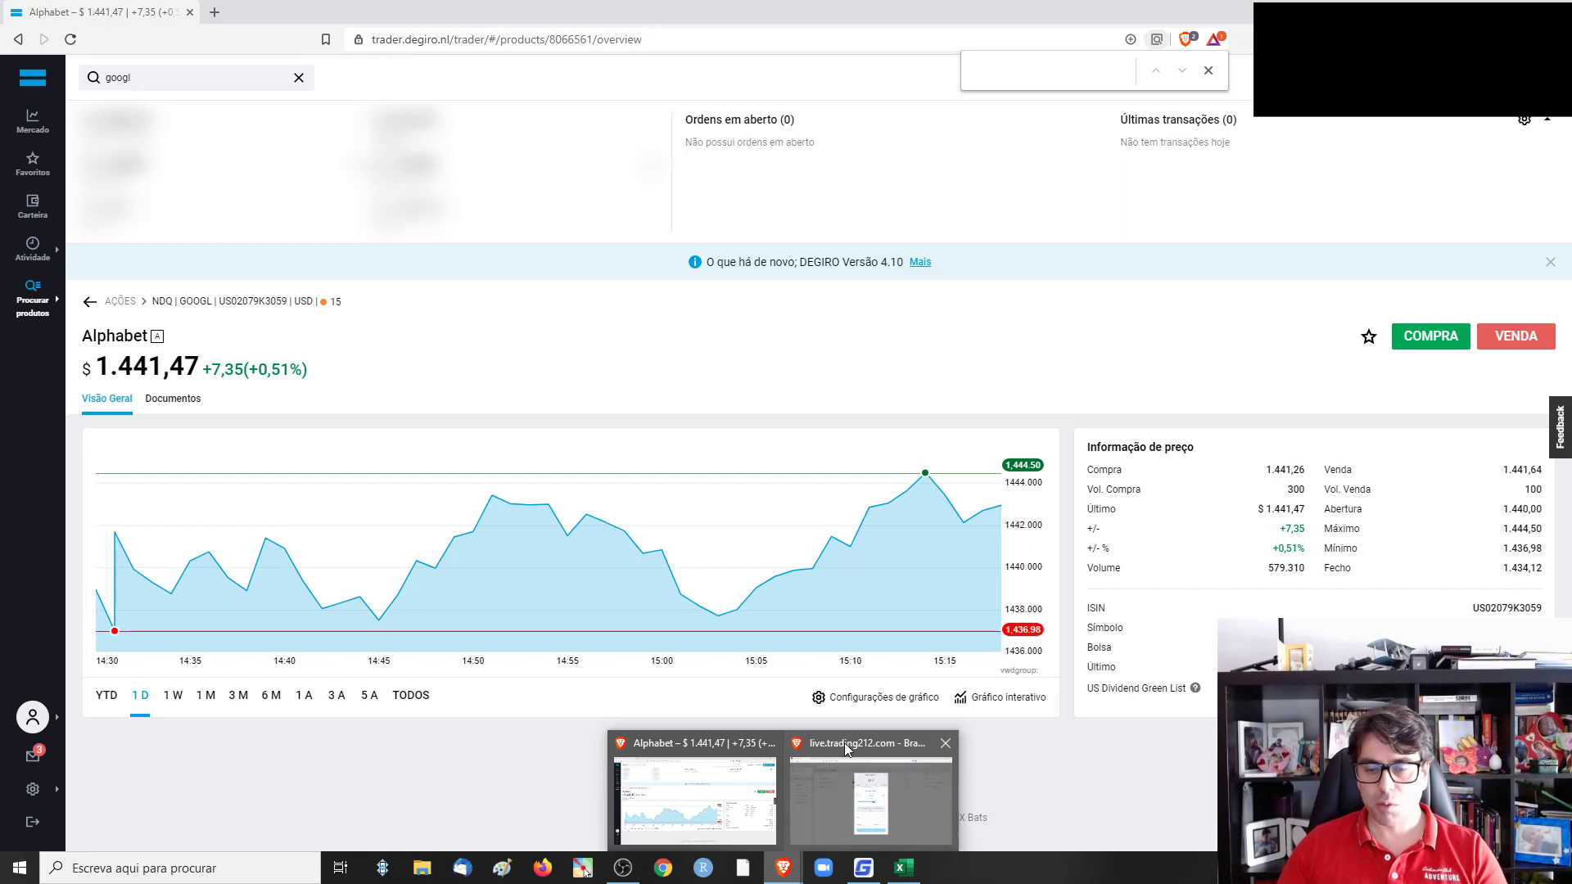
pyautogui.click(868, 794)
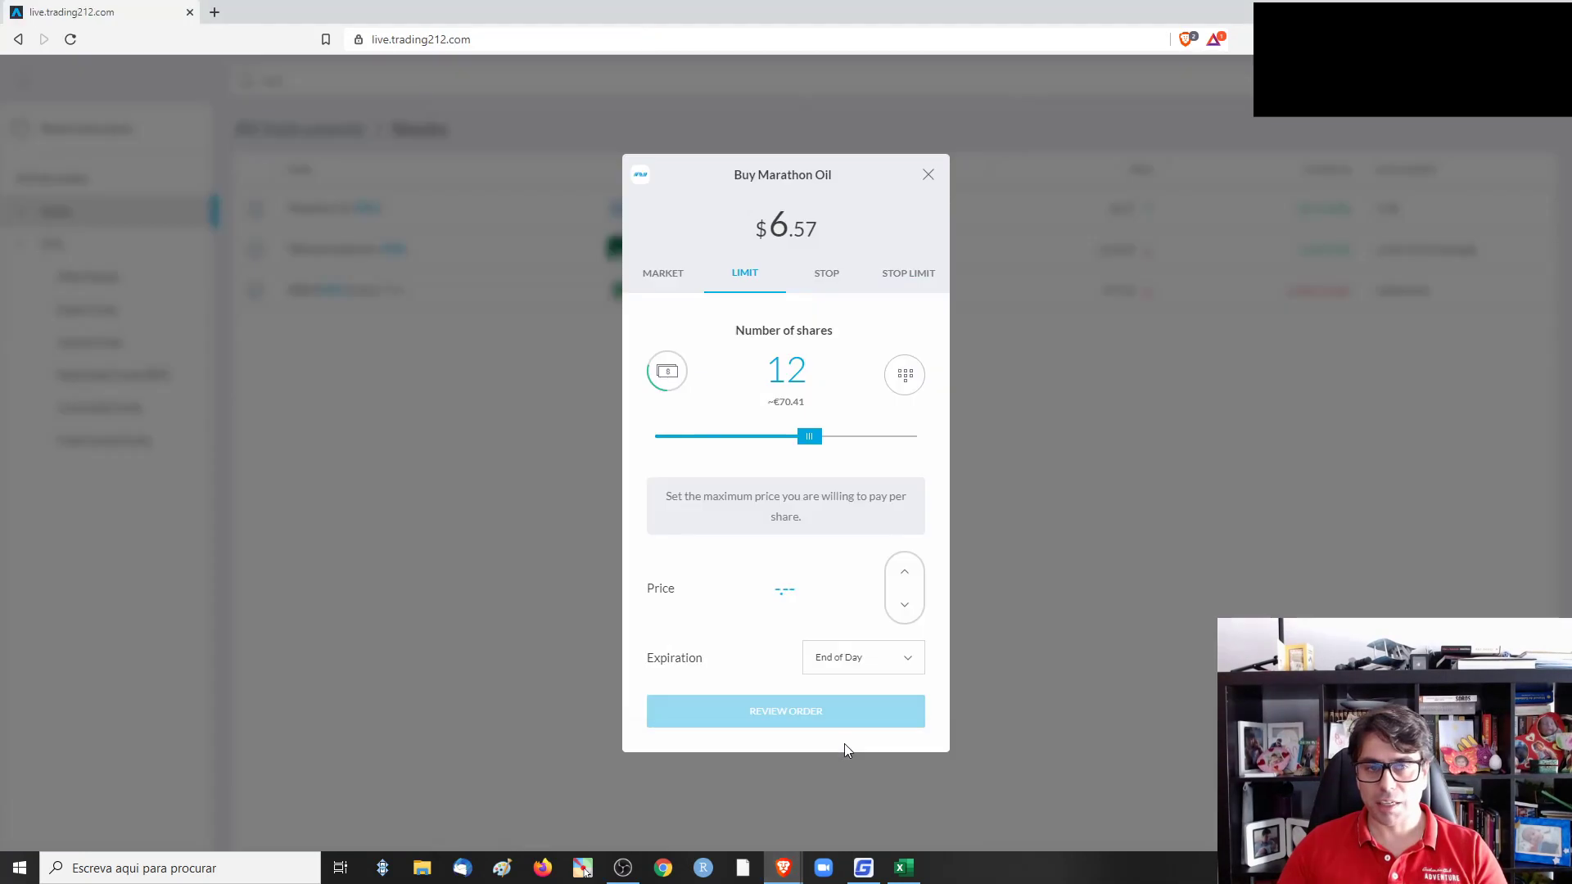
pyautogui.click(932, 175)
pyautogui.click(336, 84)
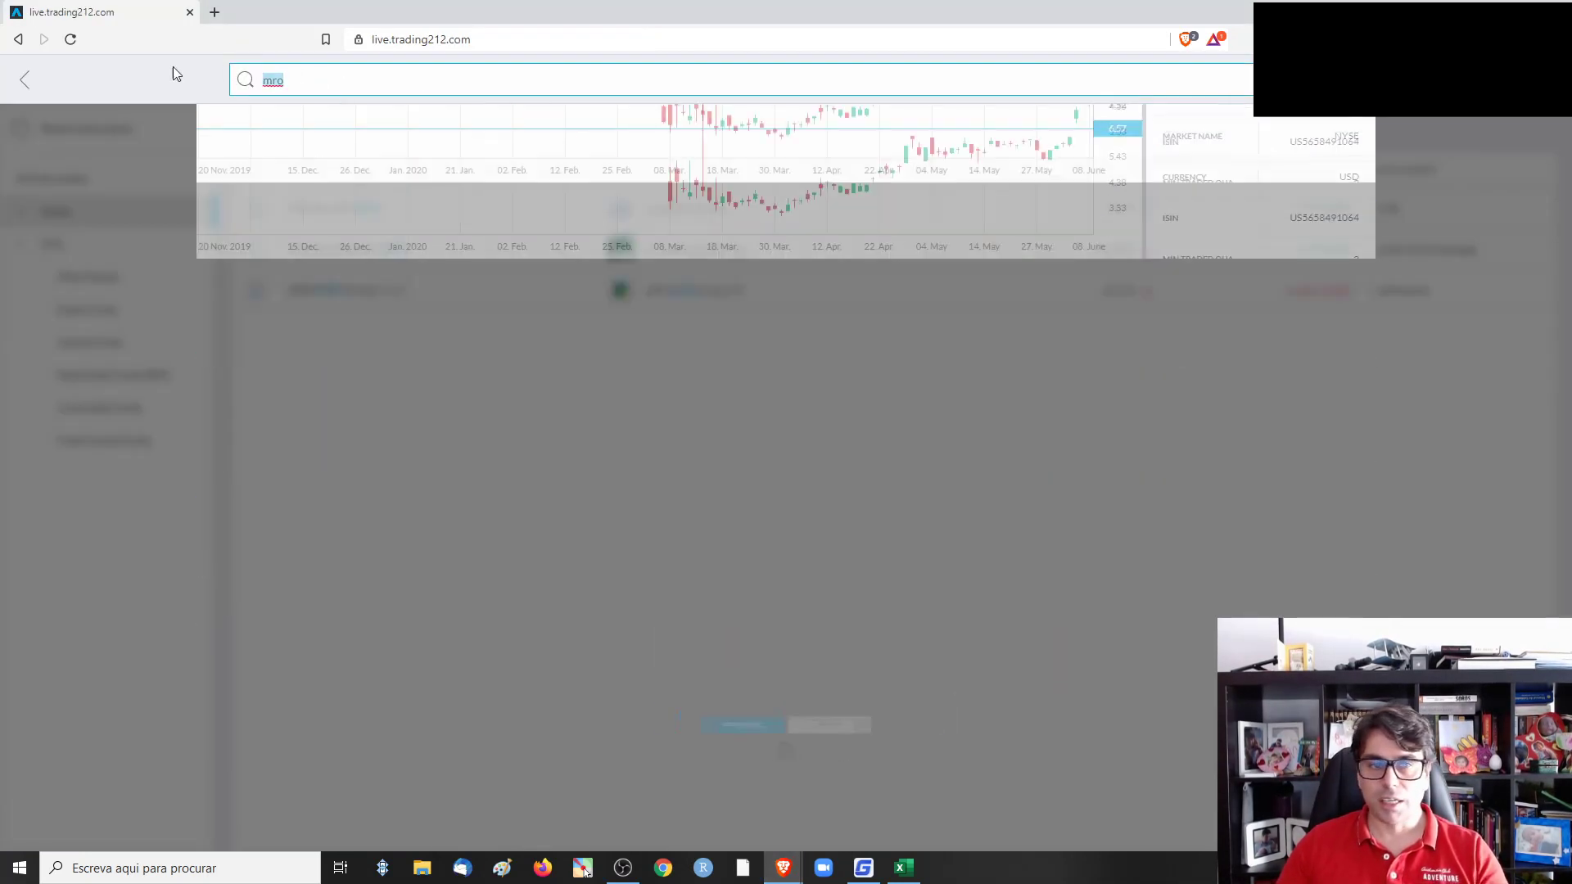
pyautogui.write('goog')
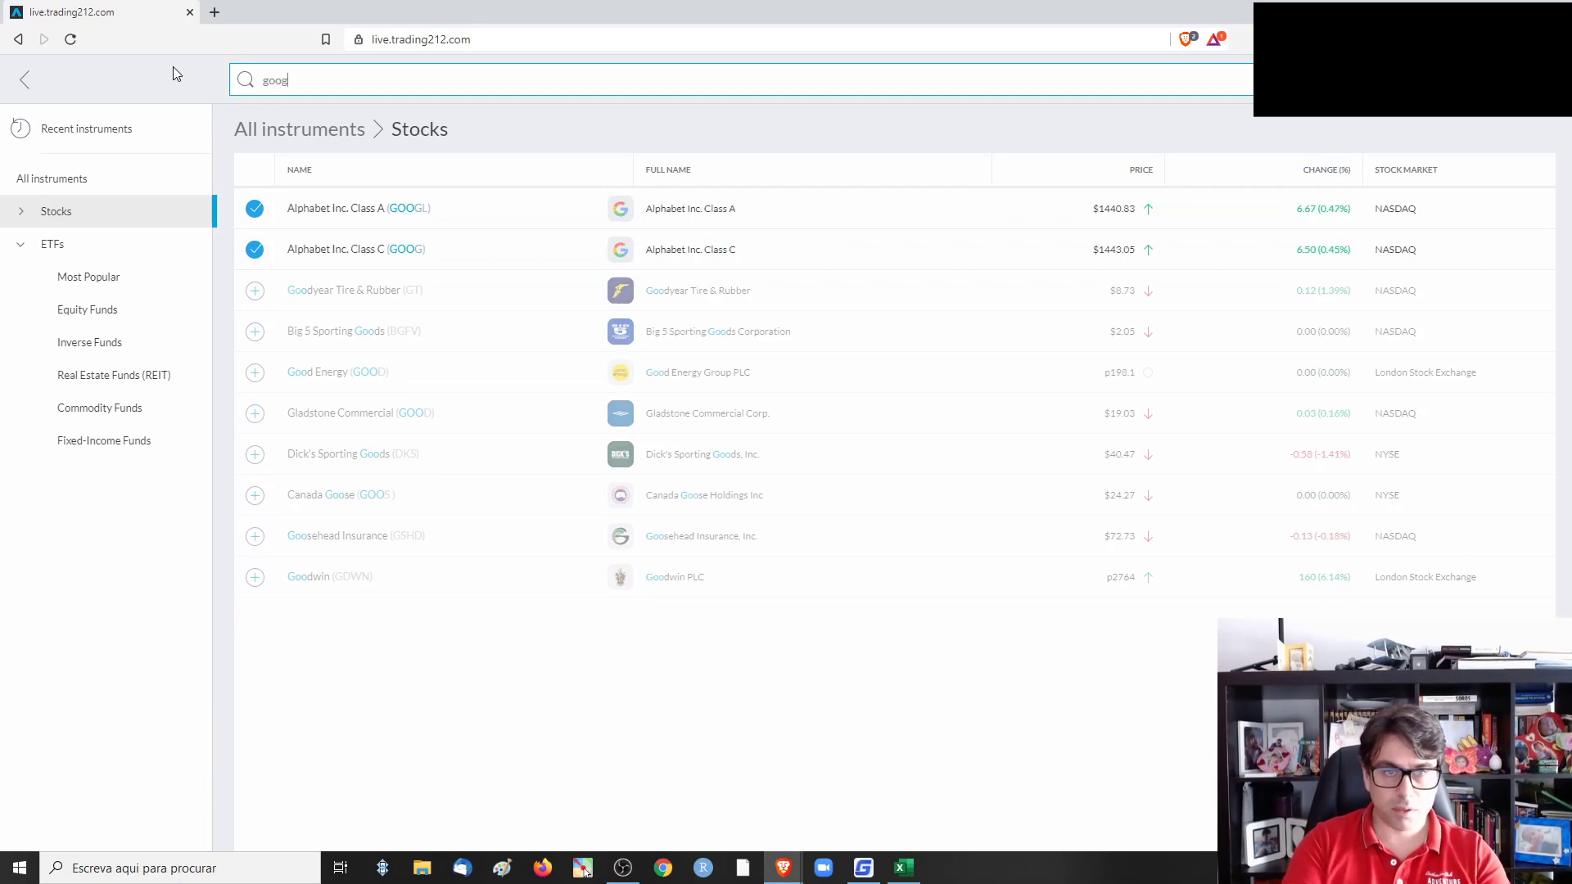
pyautogui.click(348, 220)
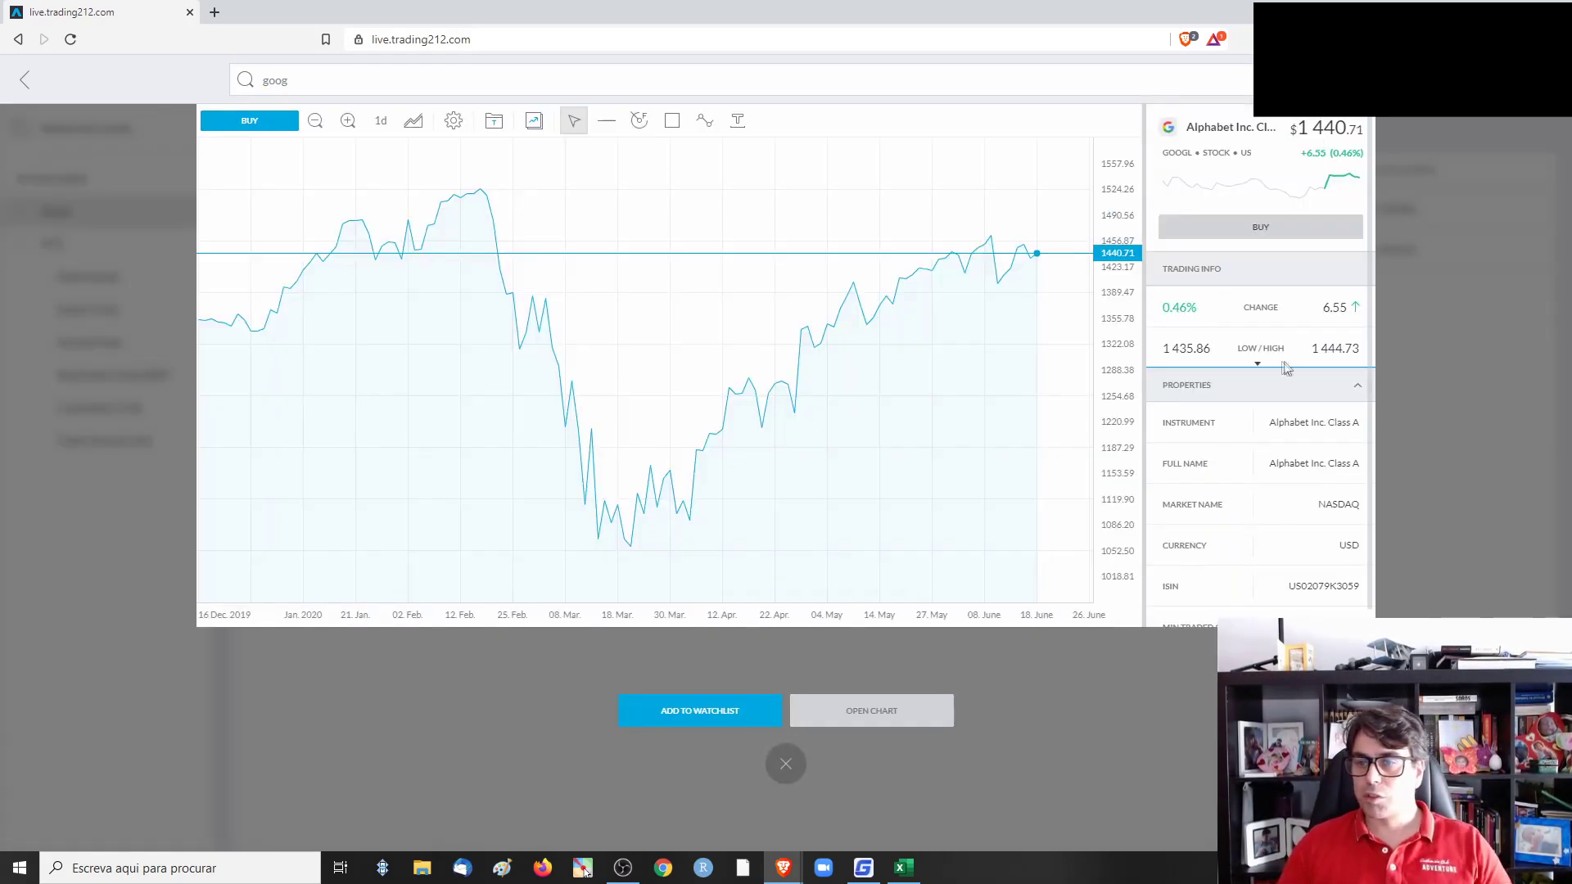
# Switch to the PORTFOLIO workbook, set N.º AÇÕES to 2 in the "1 operação ano" table, and check its USA total cost difference
pyautogui.click(903, 868)
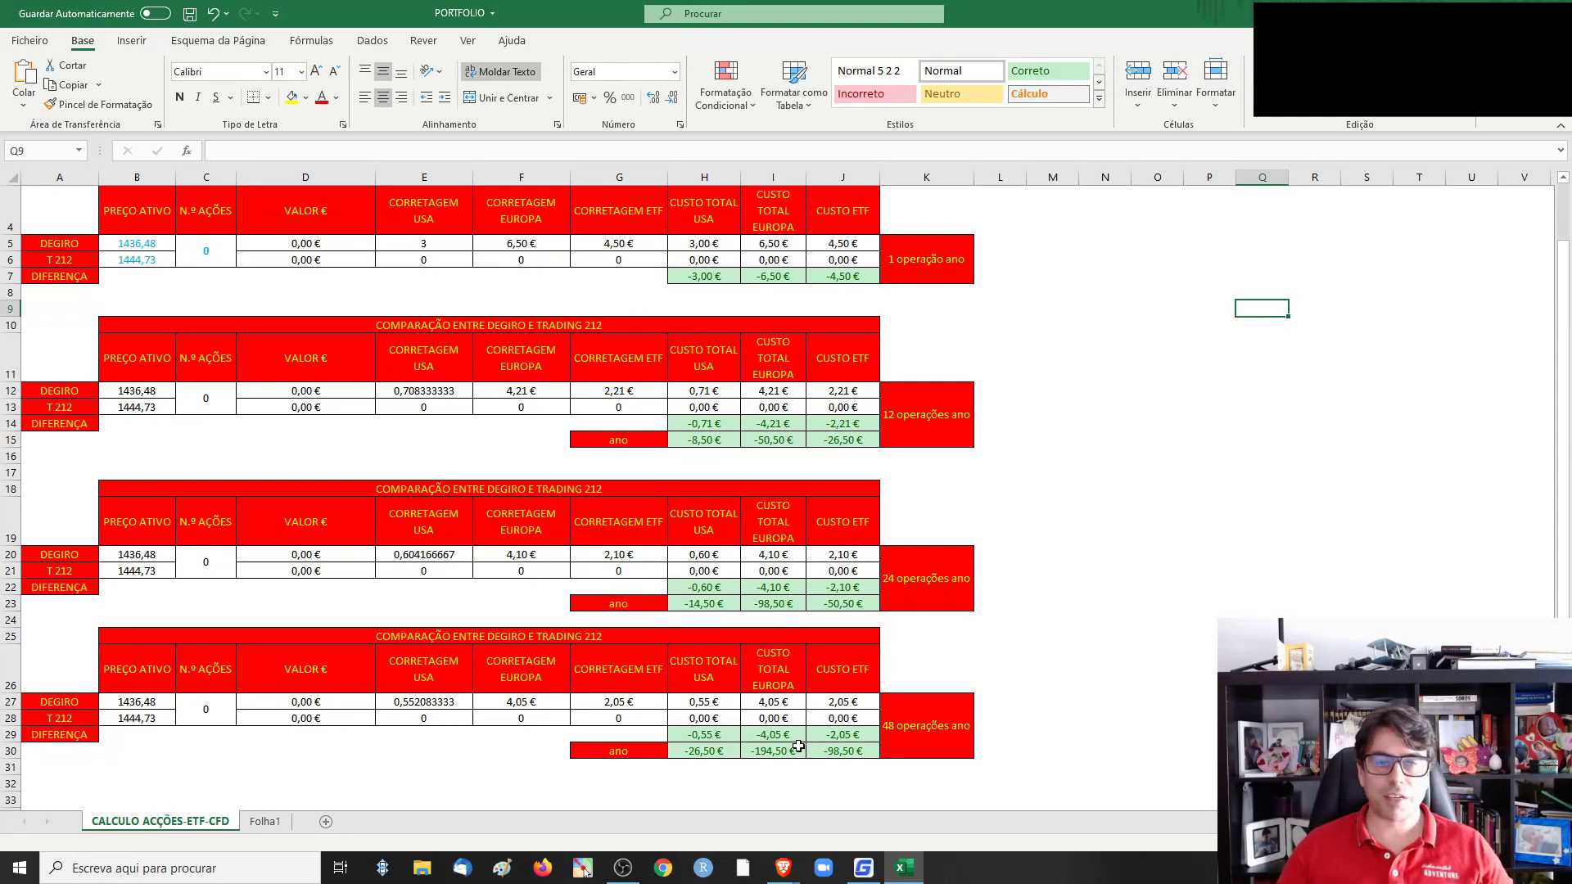
pyautogui.click(213, 248)
pyautogui.write('2')
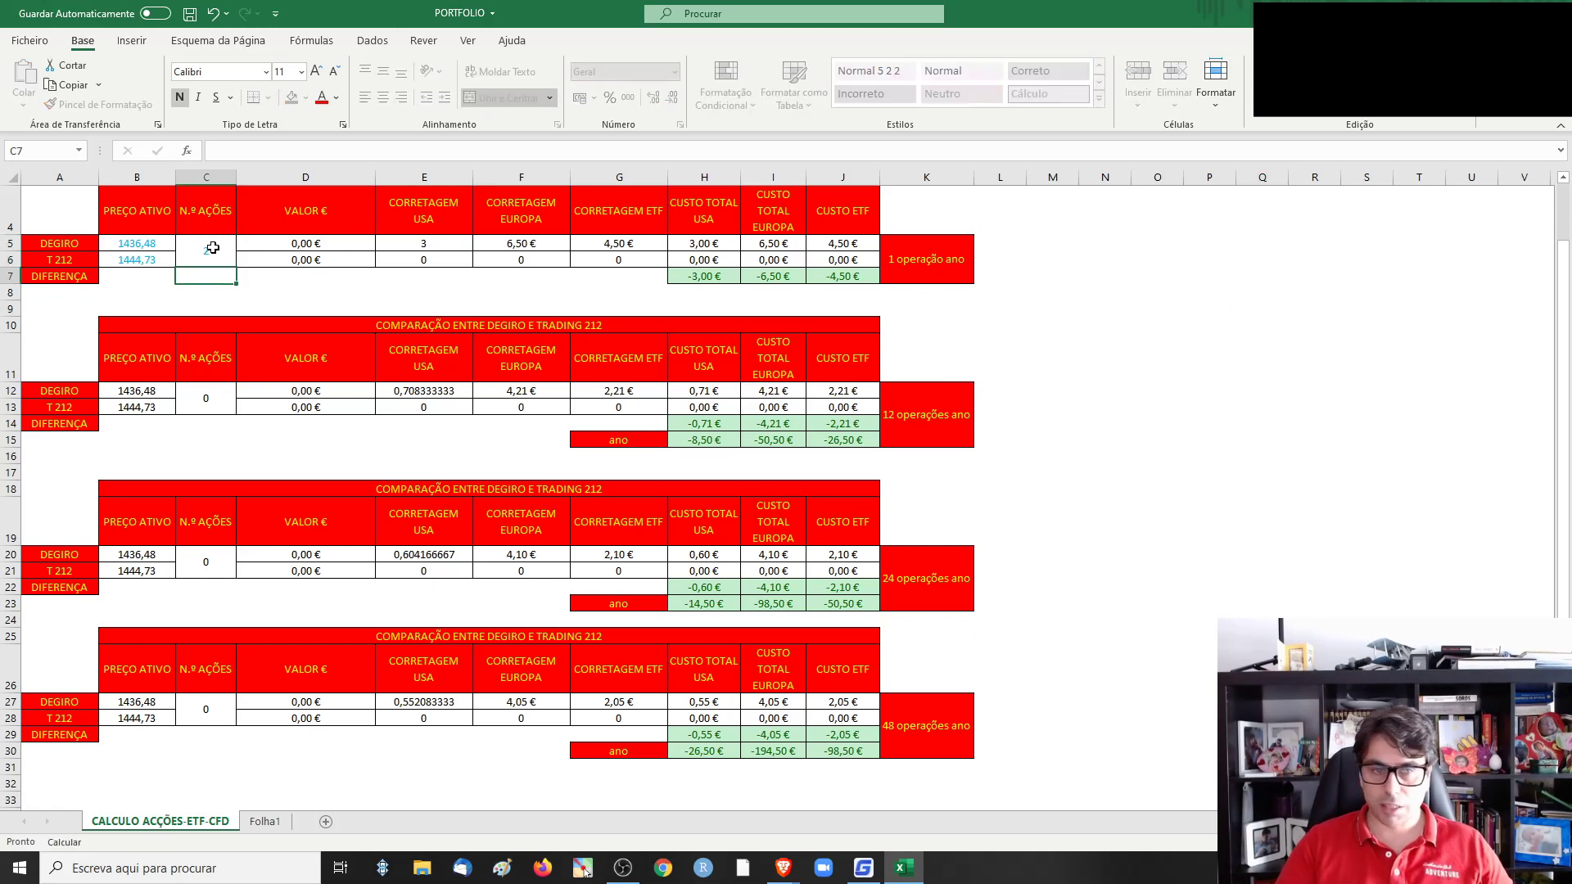
pyautogui.press('Return')
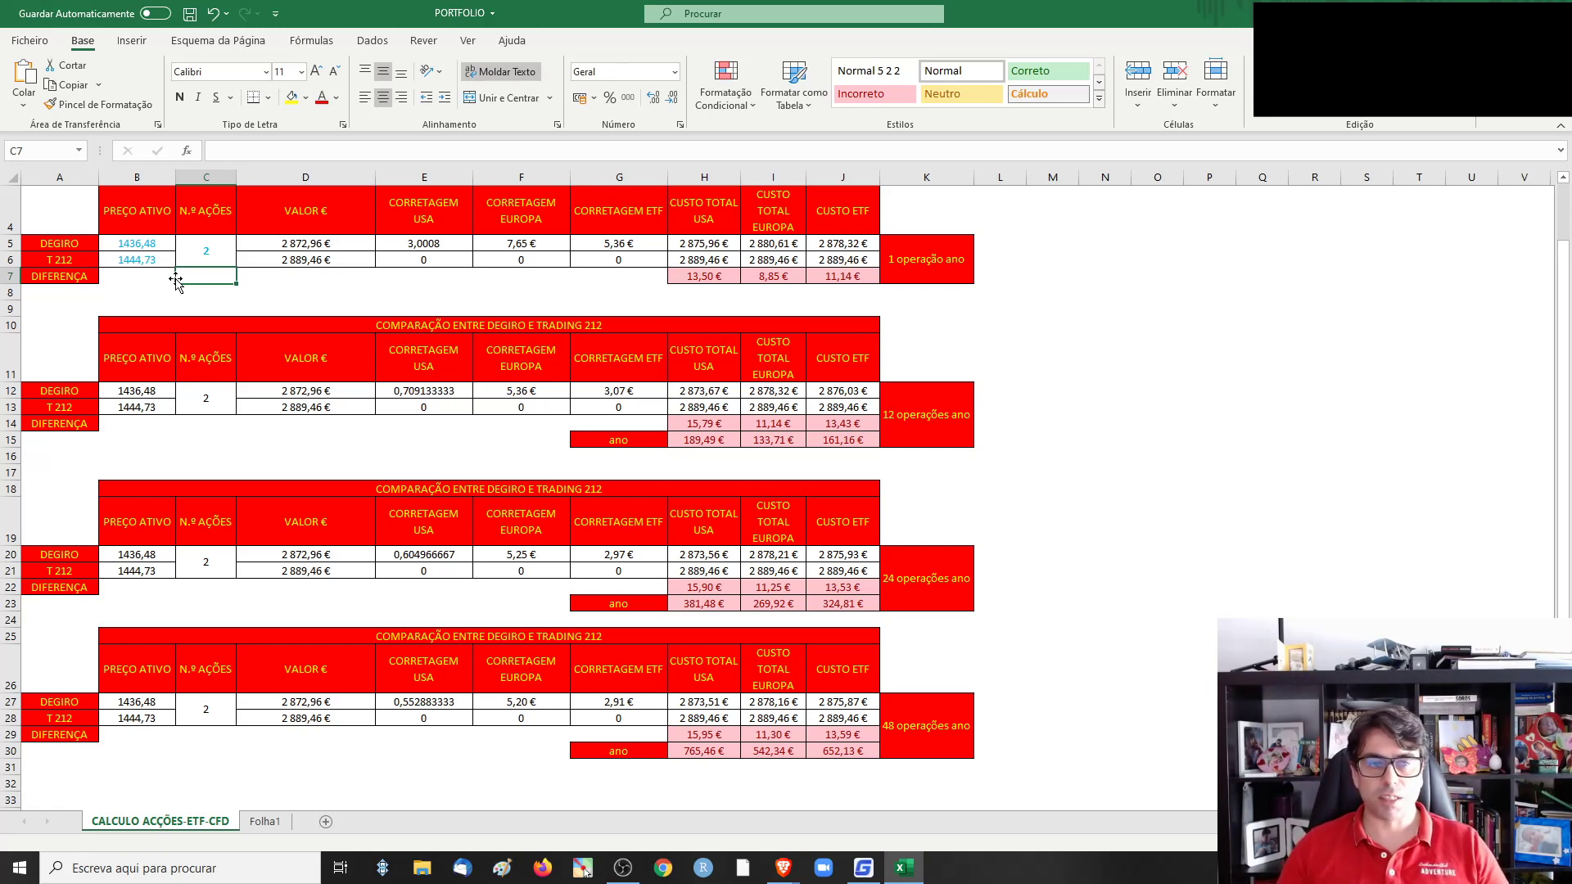
pyautogui.click(708, 277)
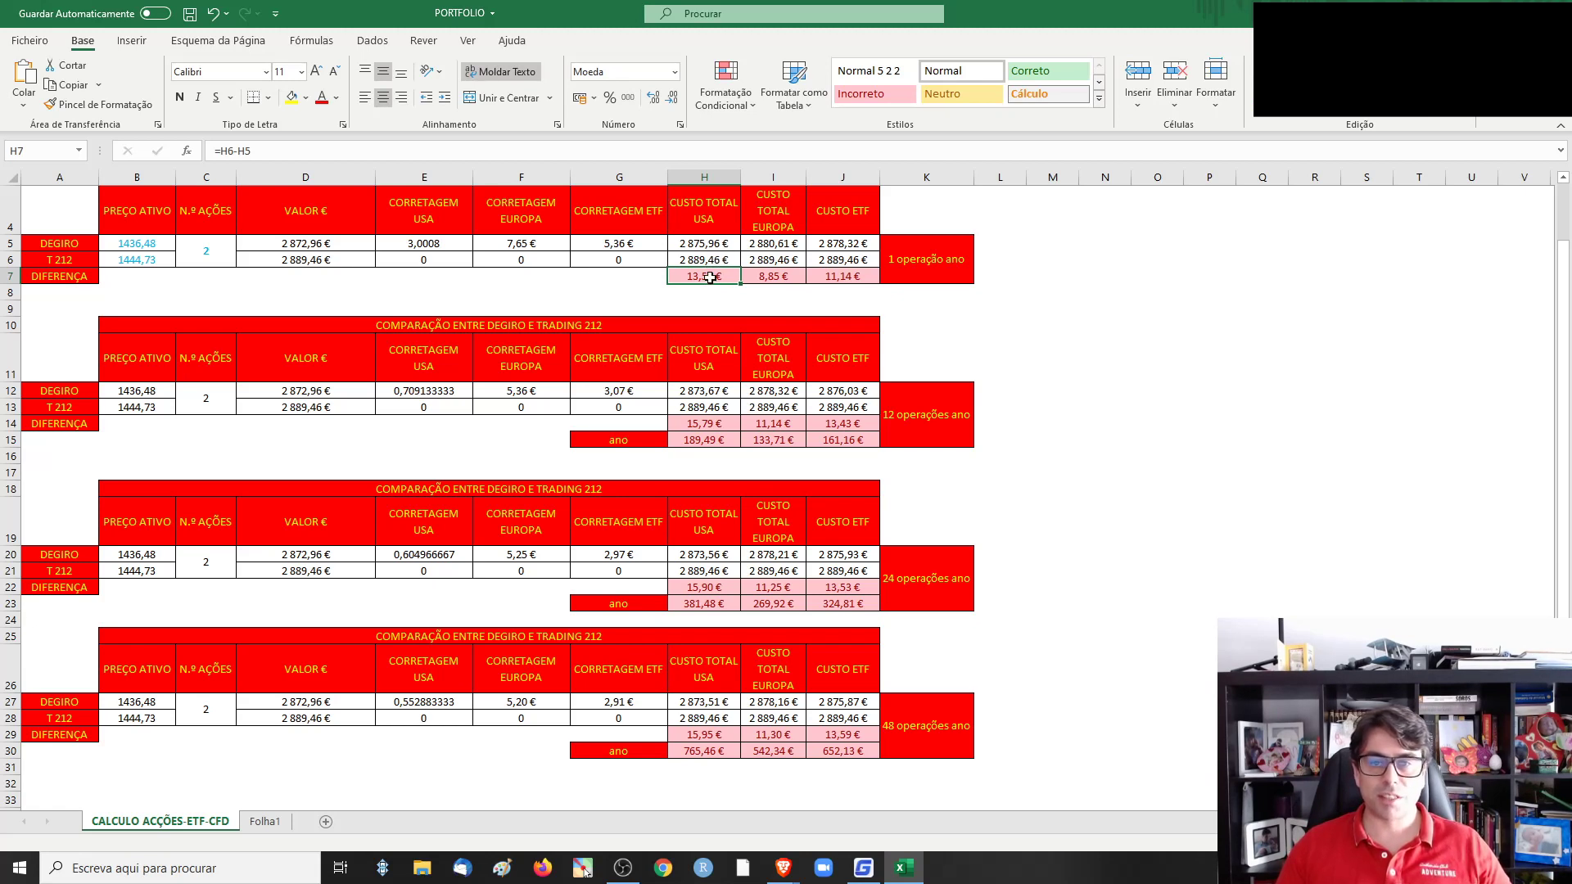
pyautogui.click(703, 295)
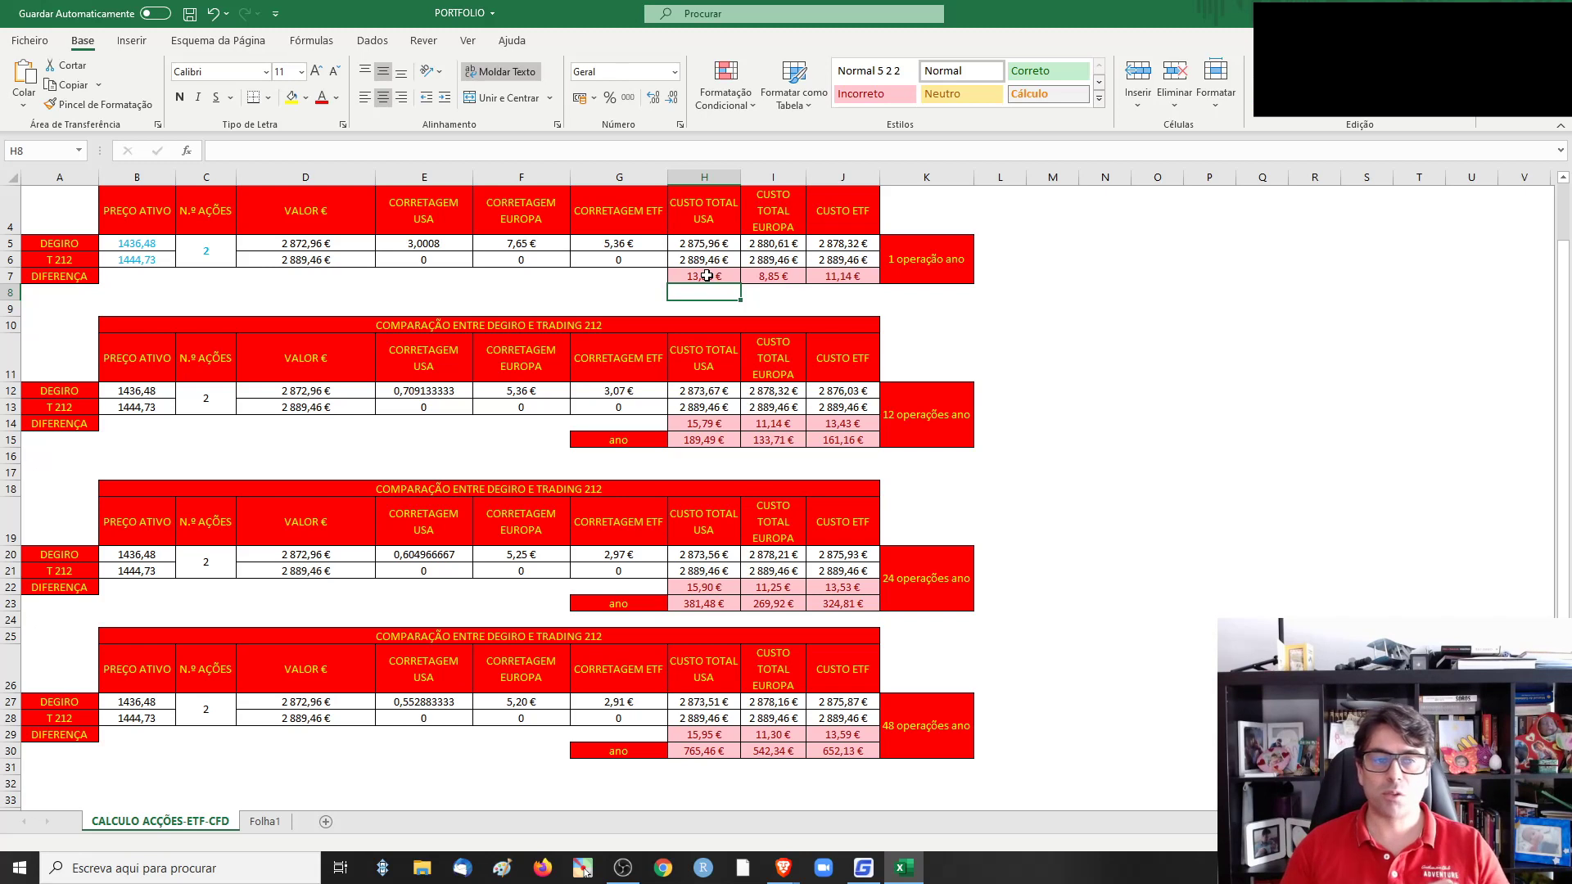
# Look up Alphabet's day high on Trading 212 and DEGIRO, and set the workbook's DEGIRO asset price in B5 to 1444,5
pyautogui.click(148, 243)
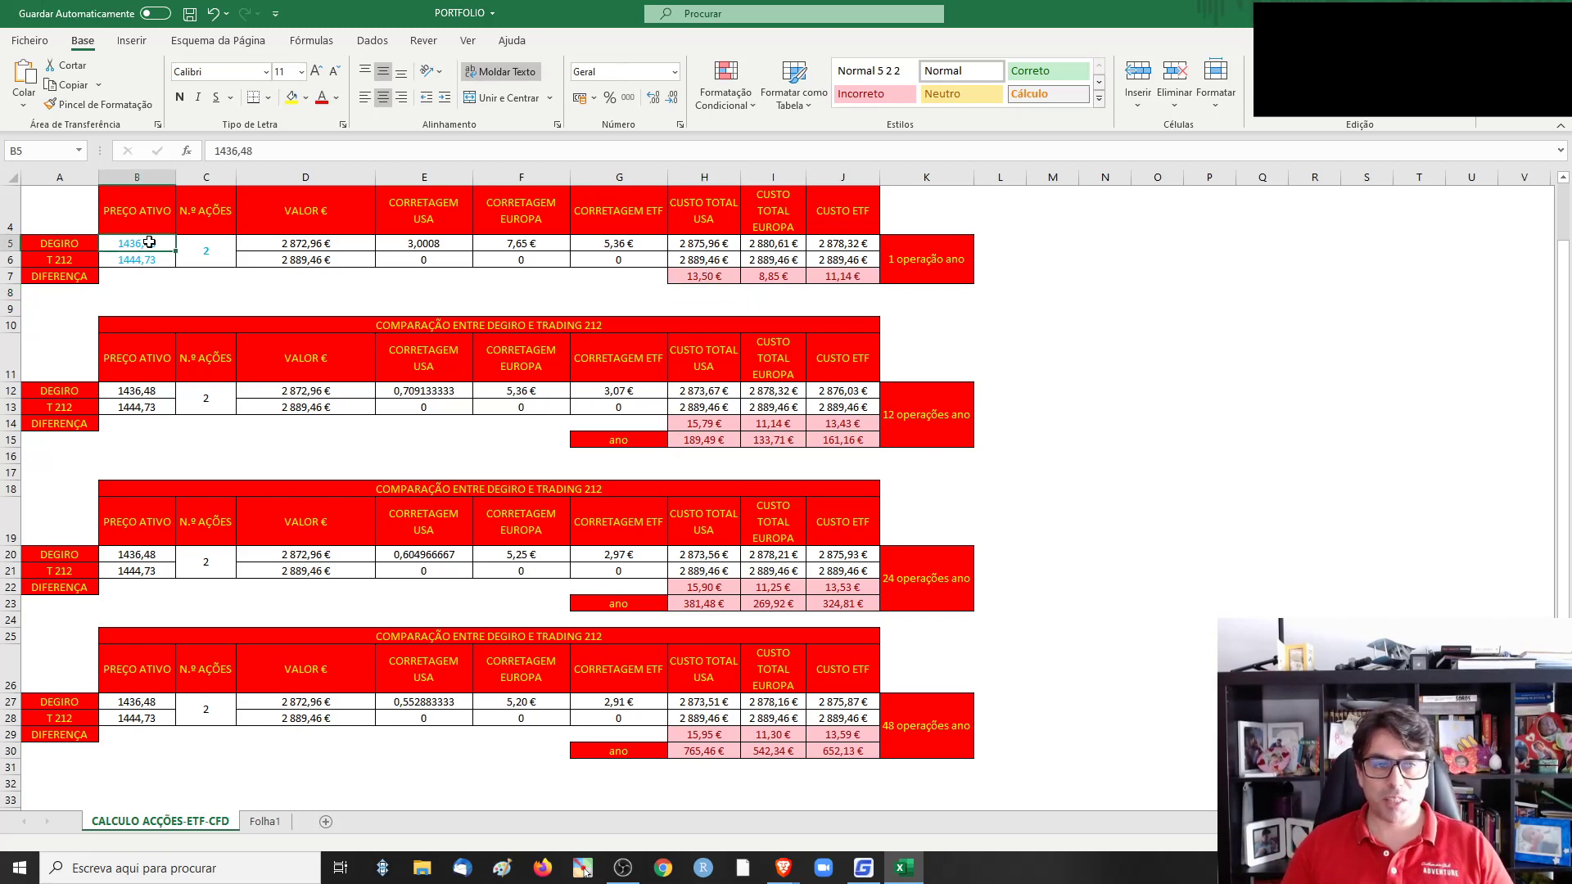
pyautogui.moveTo(783, 868)
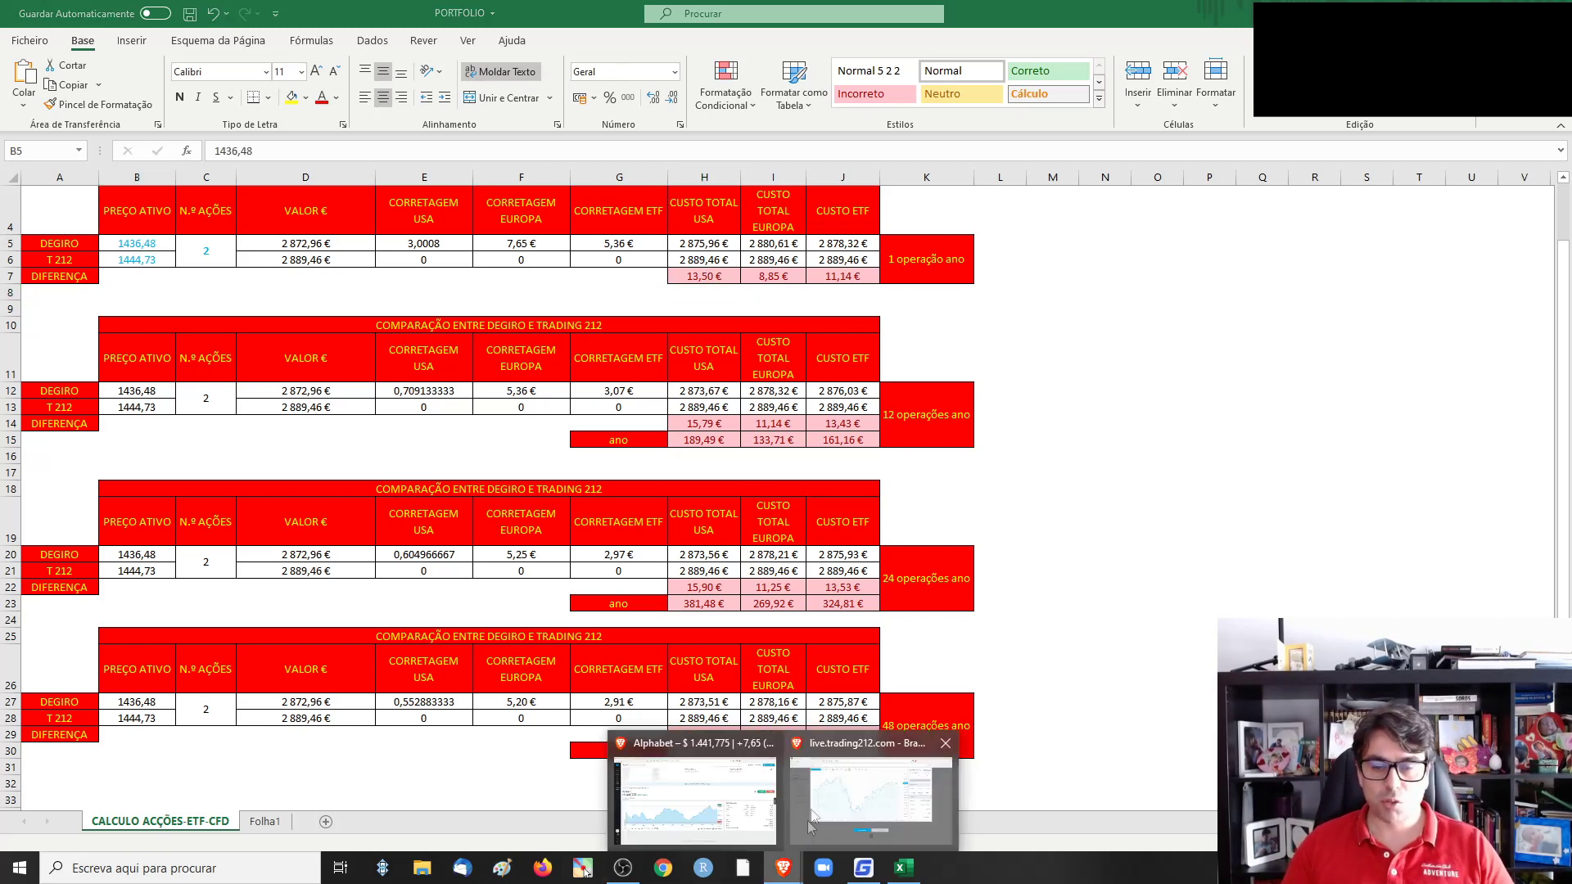
pyautogui.click(847, 748)
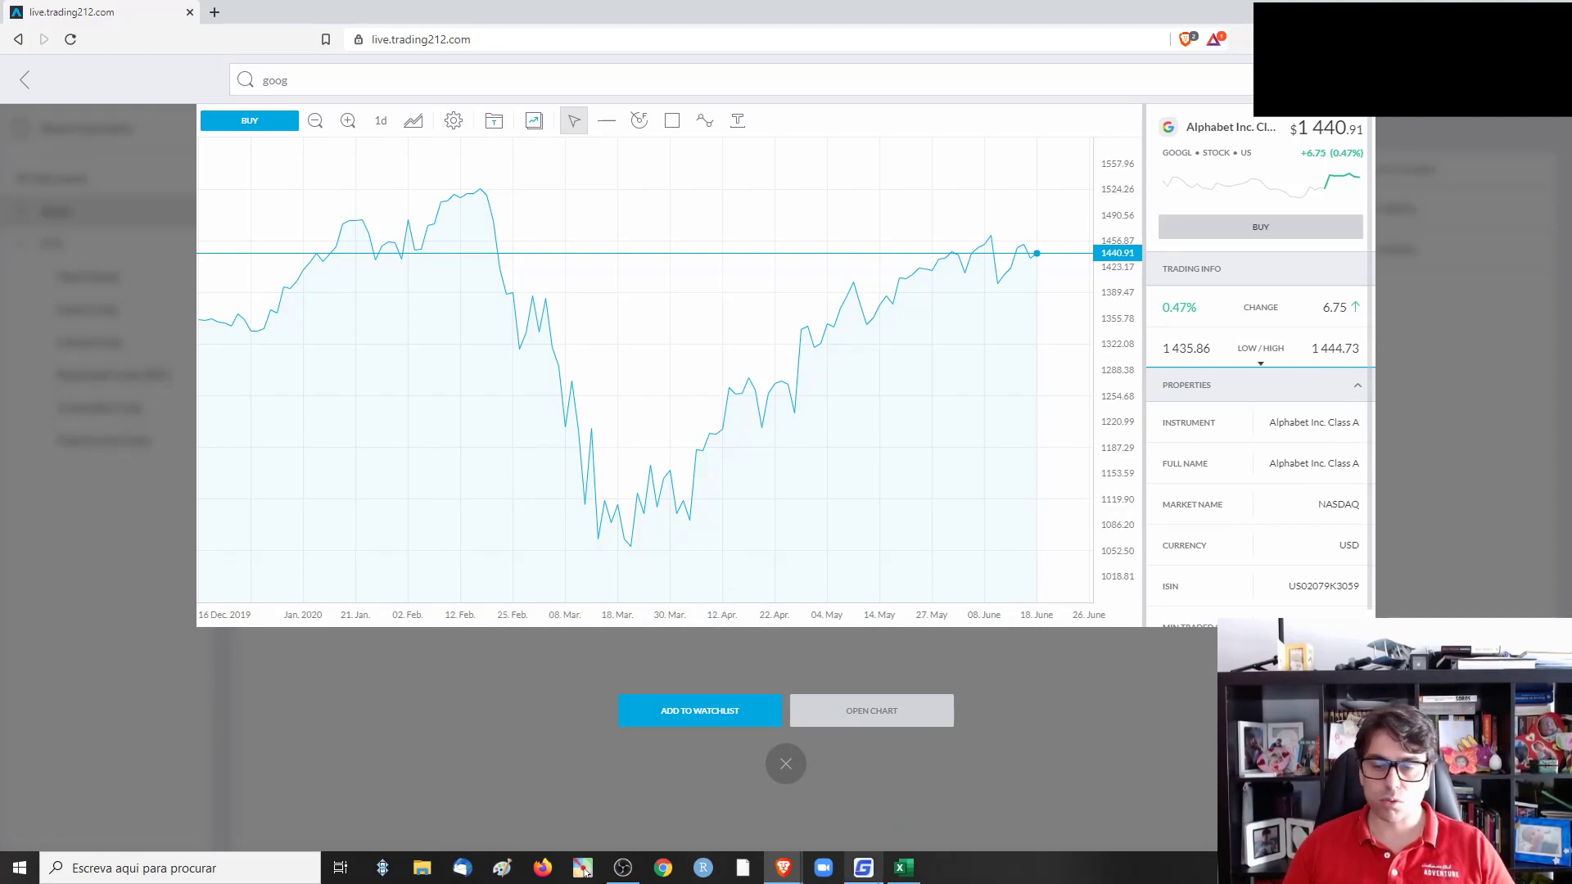
pyautogui.click(903, 868)
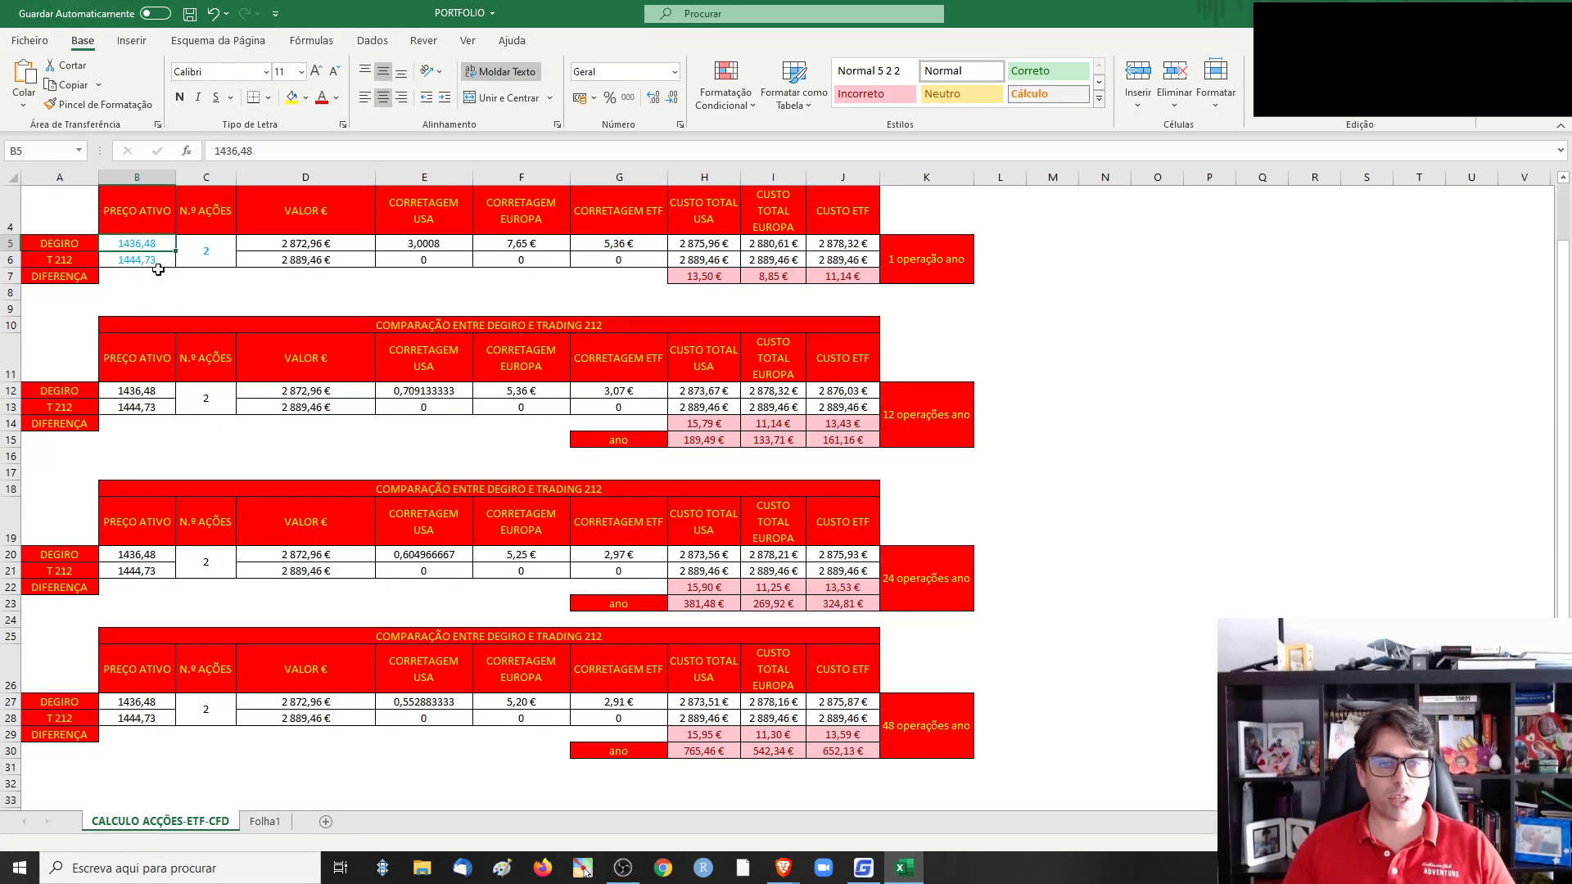
pyautogui.moveTo(783, 868)
pyautogui.click(700, 753)
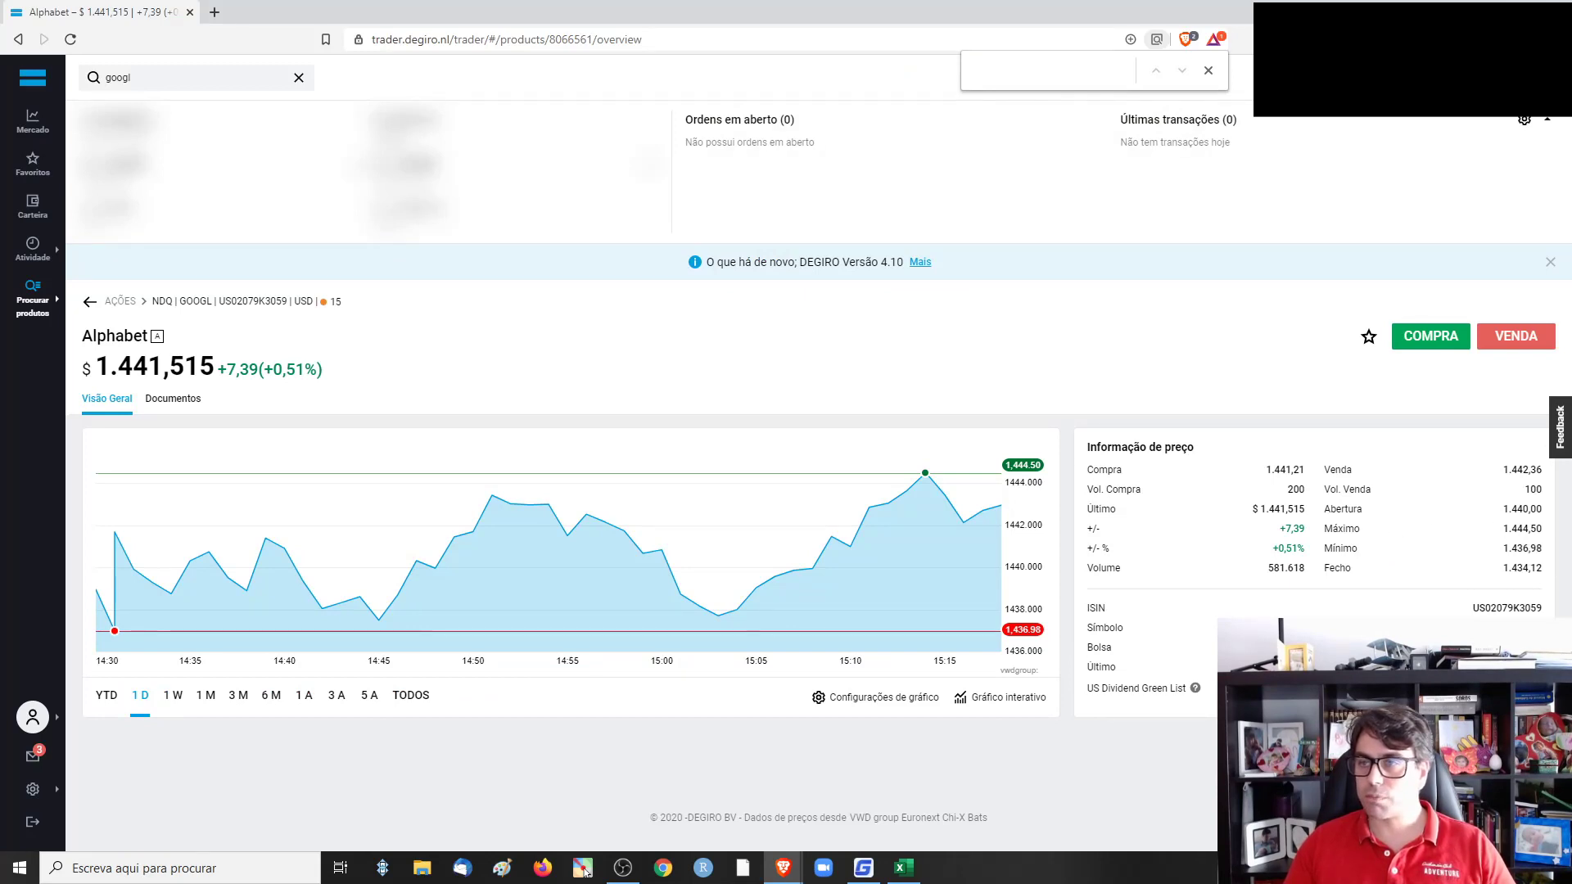
pyautogui.click(901, 874)
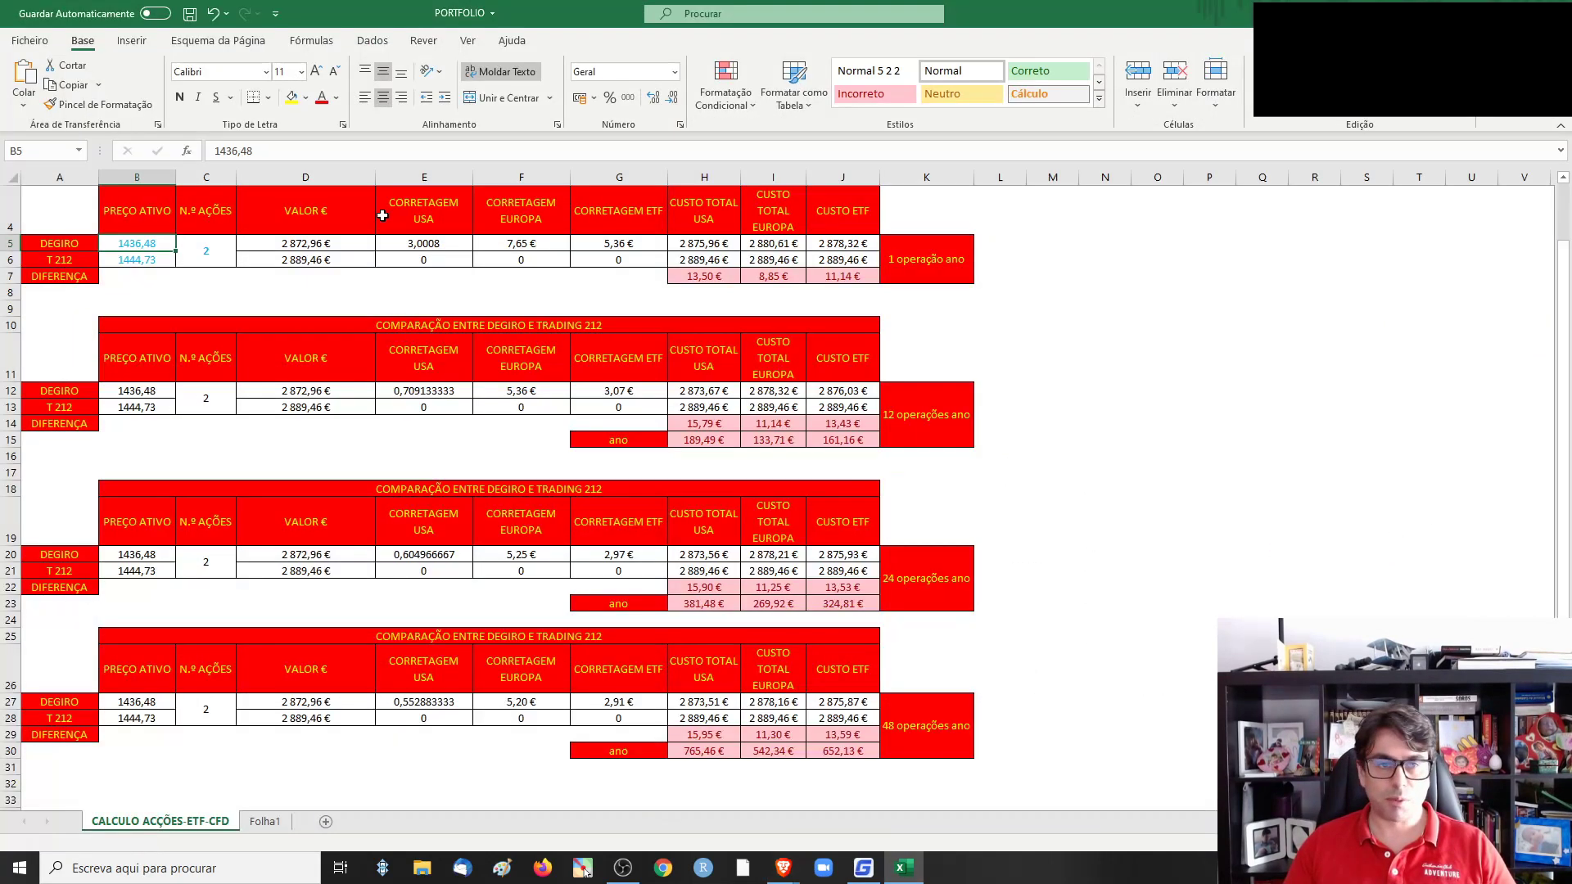
pyautogui.write('1444,5')
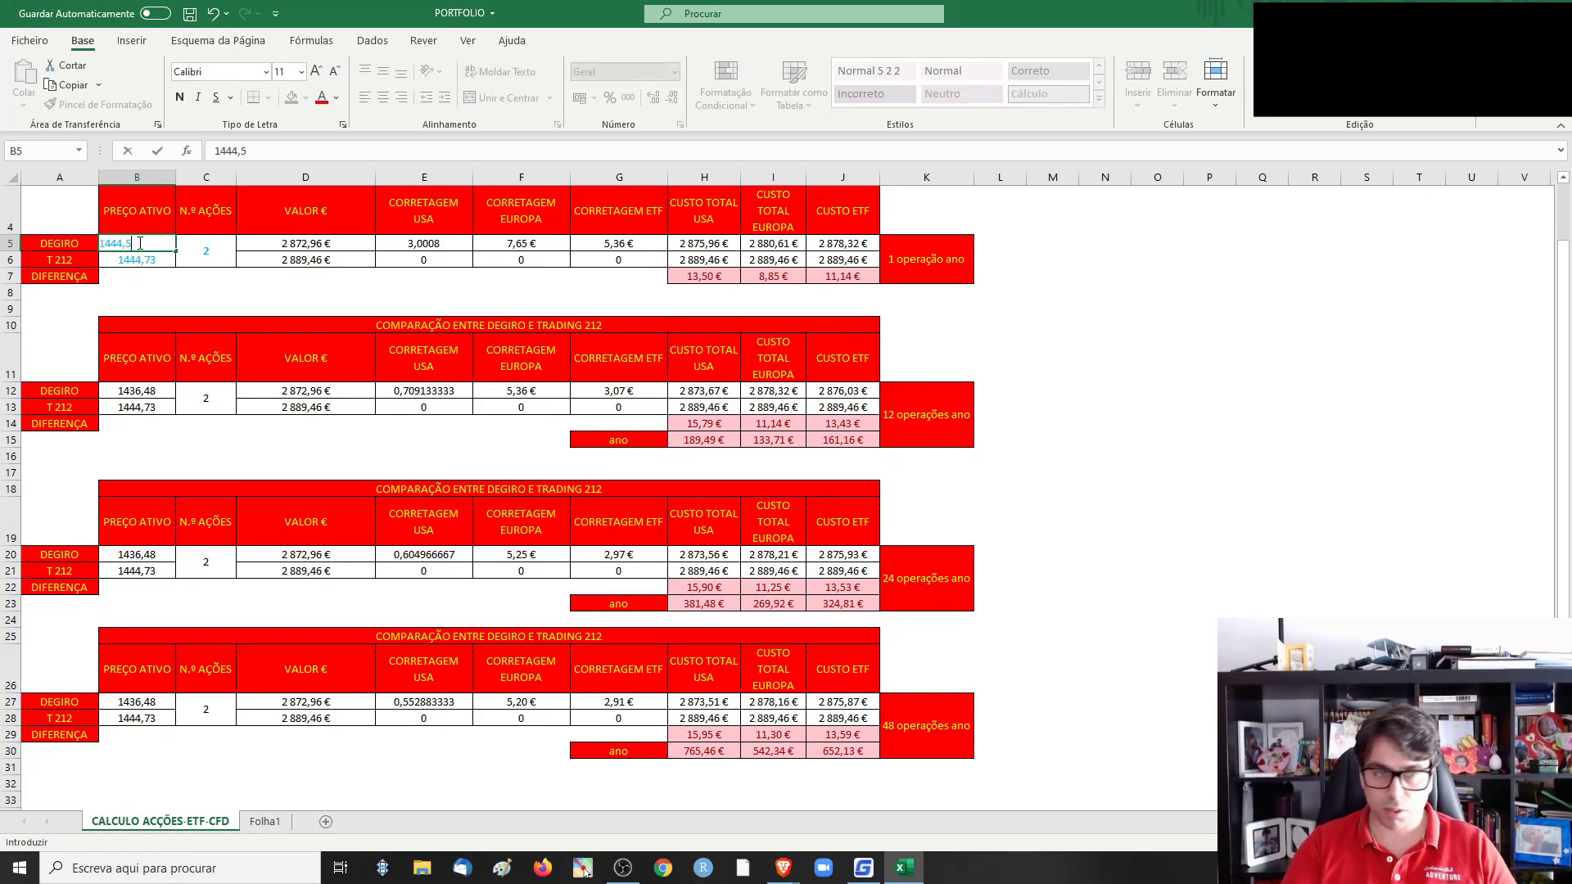
pyautogui.press('Return')
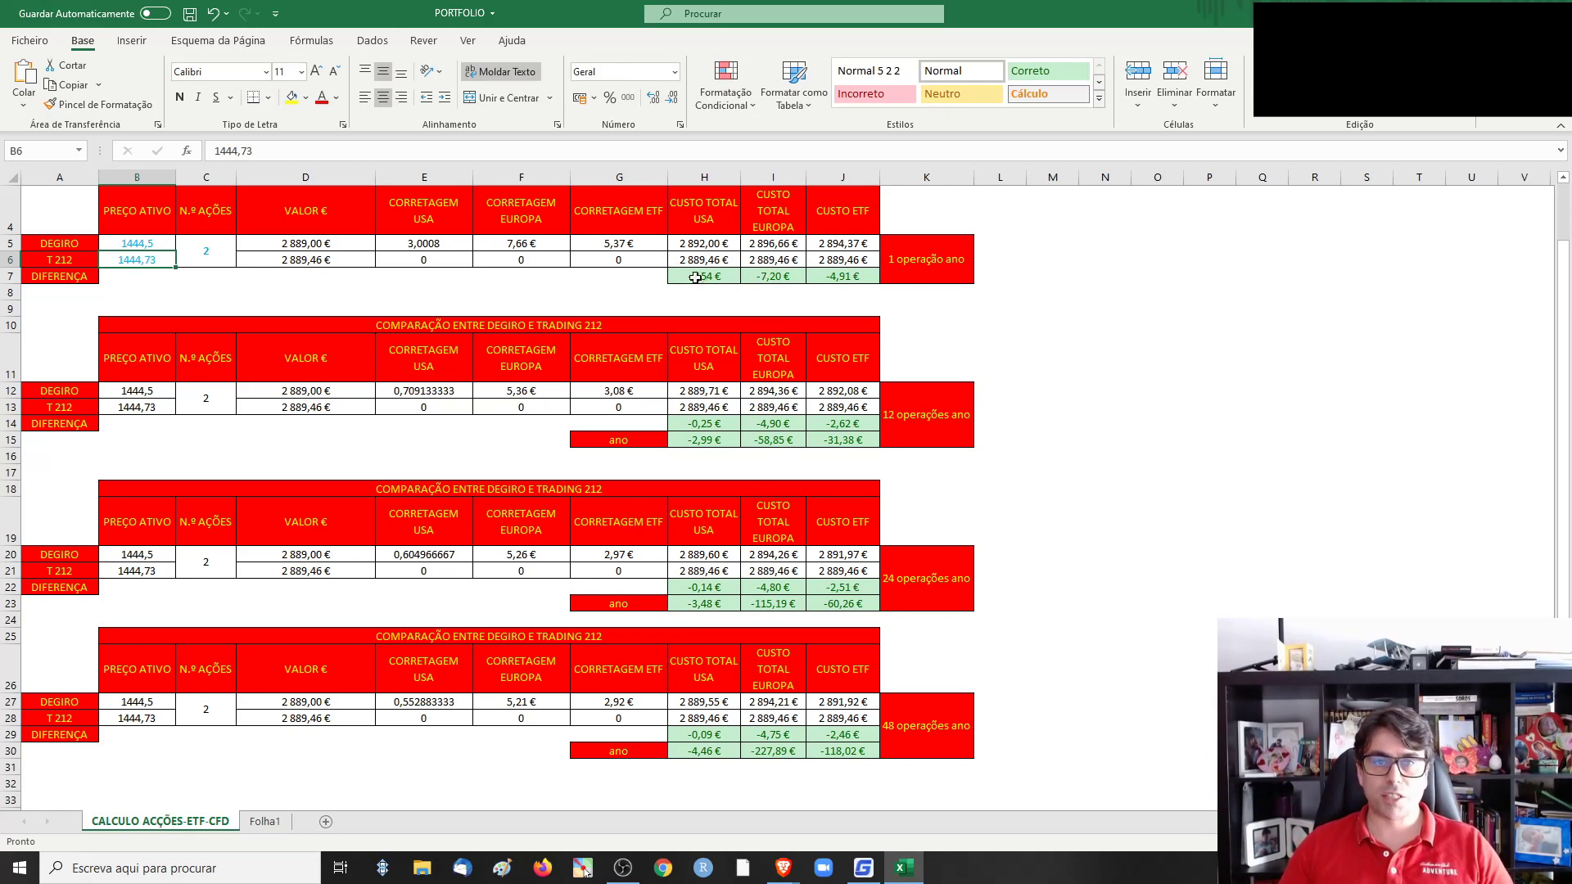
# Set N.º AÇÕES to 3 in the "1 operação ano" table and check its USA total cost difference
pyautogui.click(211, 248)
pyautogui.write('3')
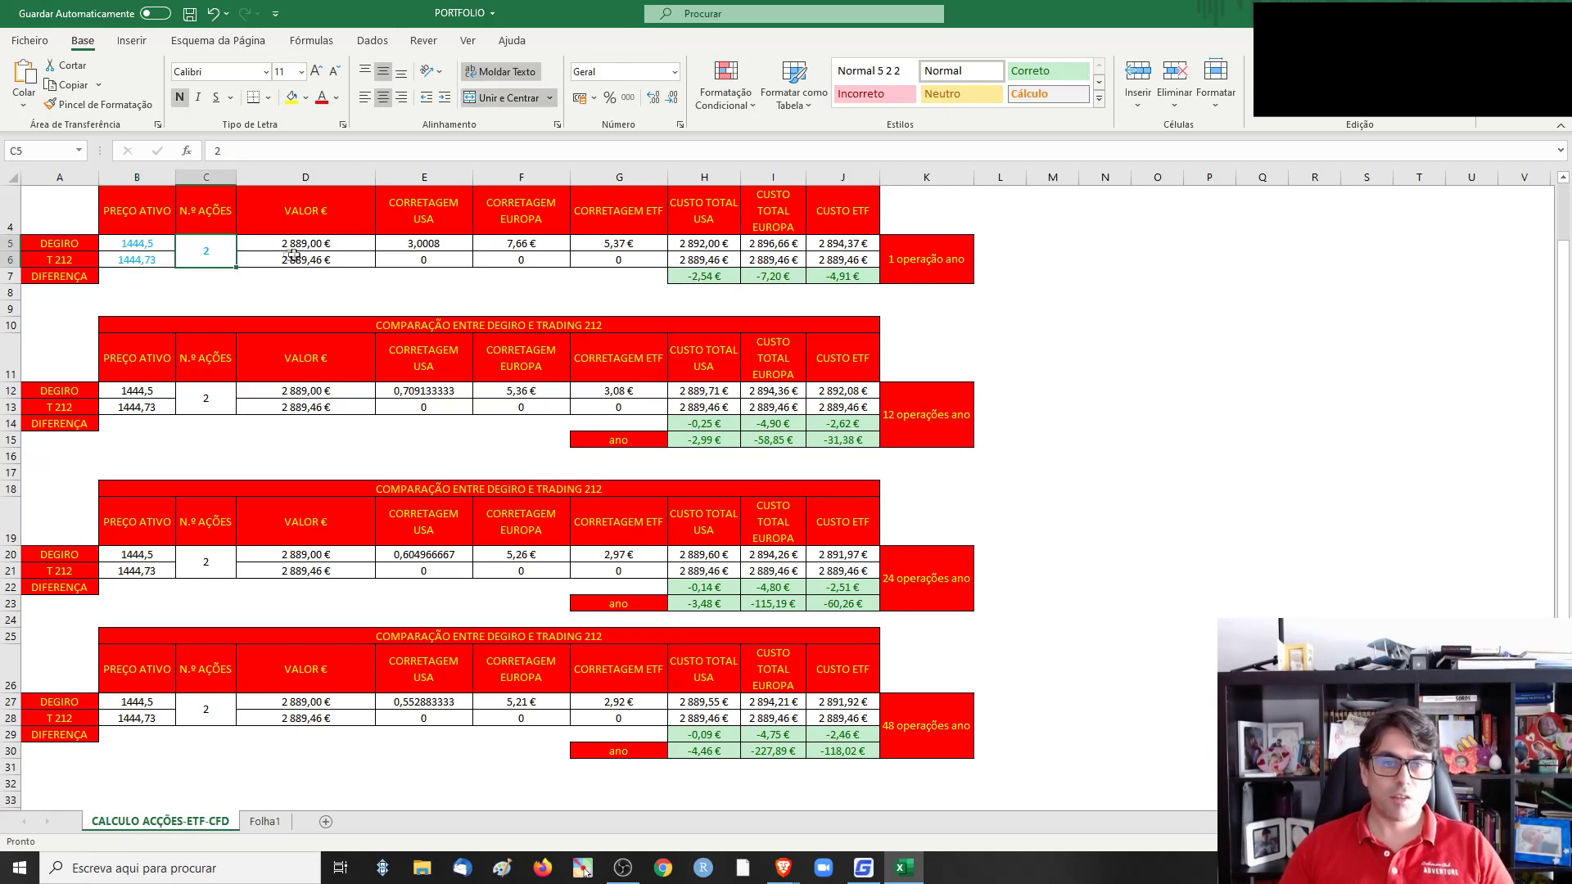
pyautogui.press('Return')
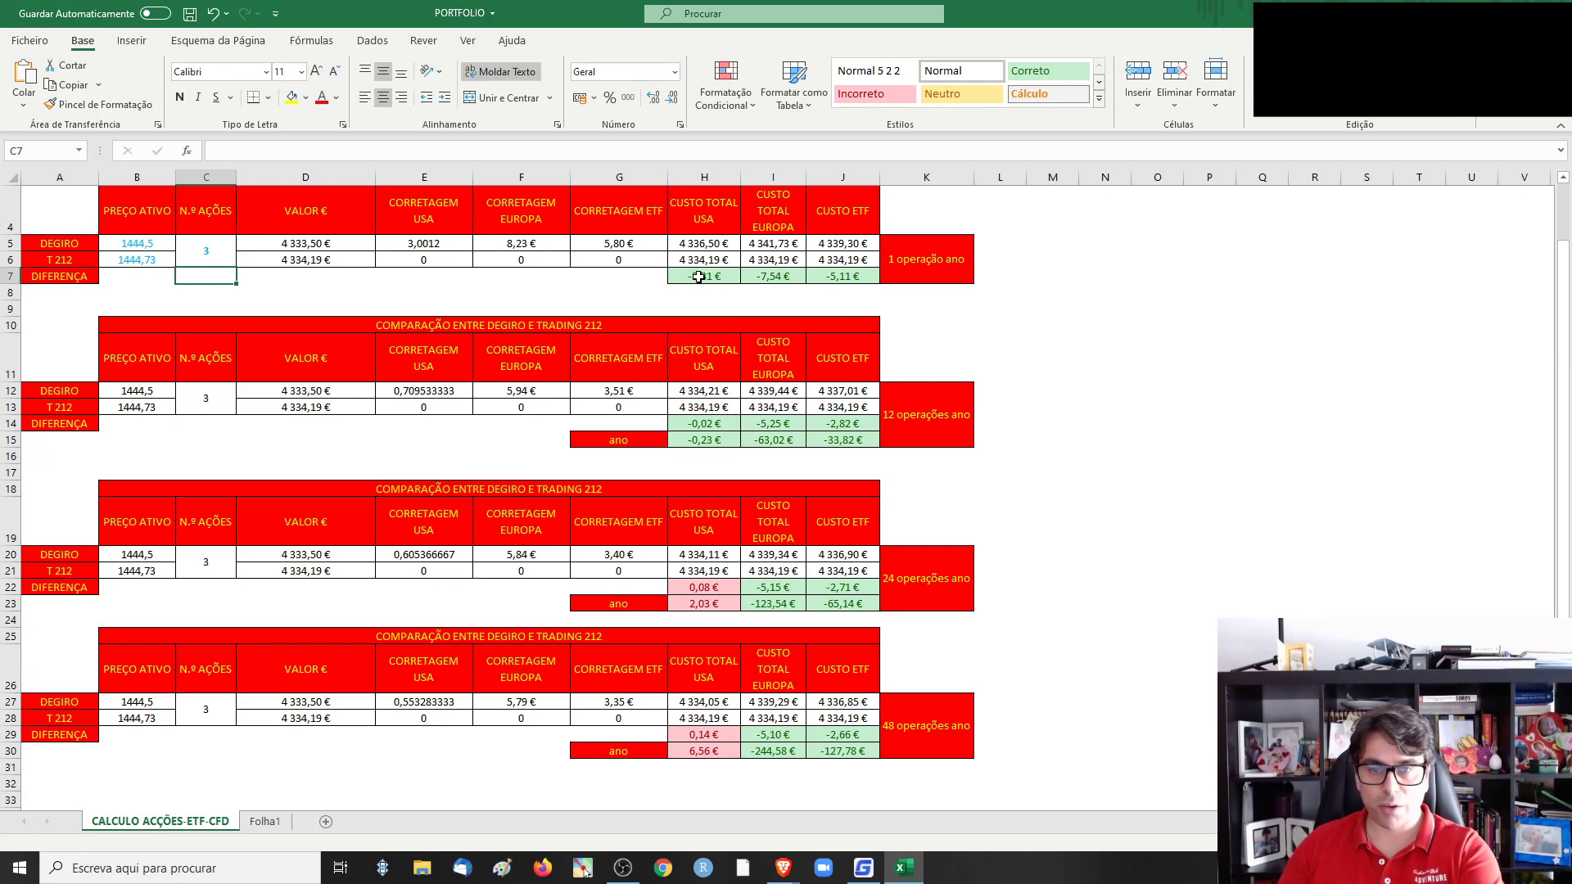
pyautogui.click(699, 277)
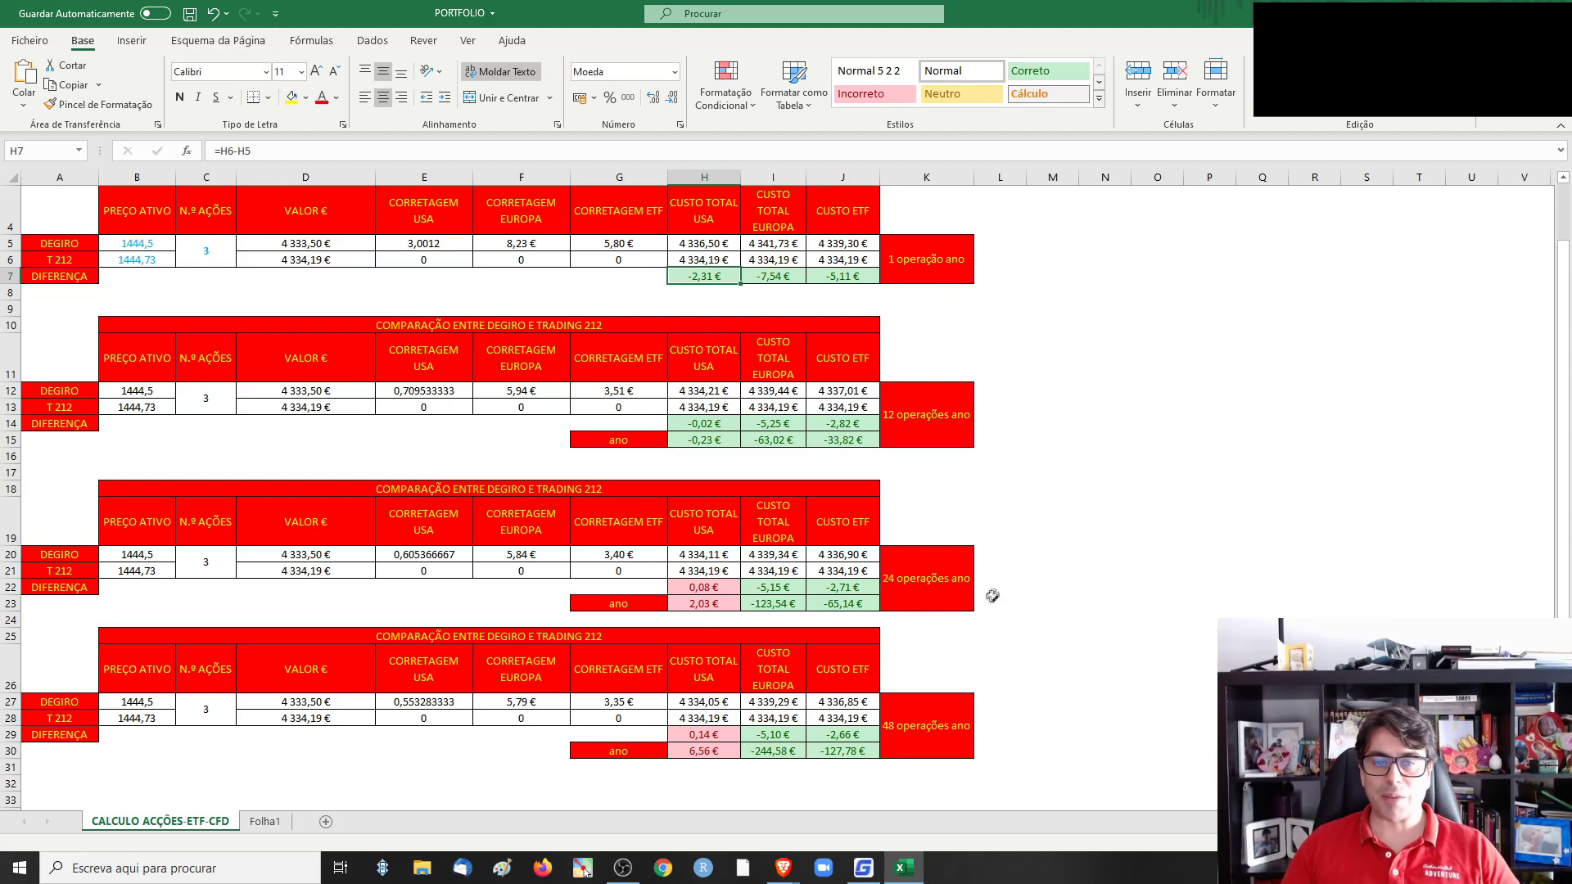
# Inspect DEGIRO's USA, Europe and ETF brokerage formulas for one yearly operation, and the Europe formula for 12 yearly operations
pyautogui.click(451, 246)
pyautogui.click(521, 243)
pyautogui.click(631, 245)
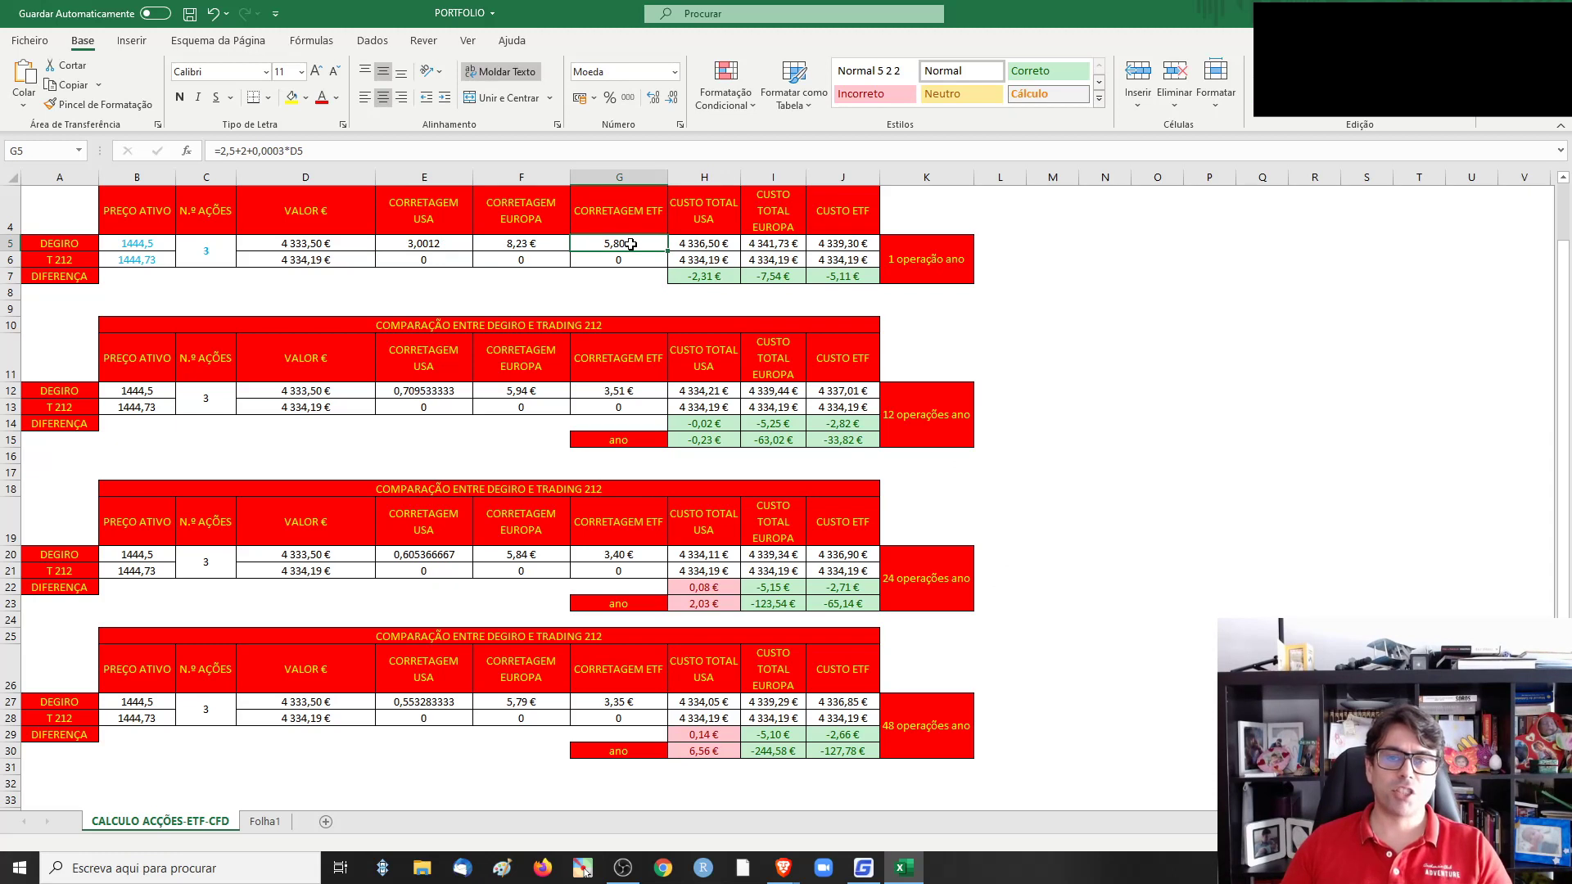
pyautogui.click(648, 304)
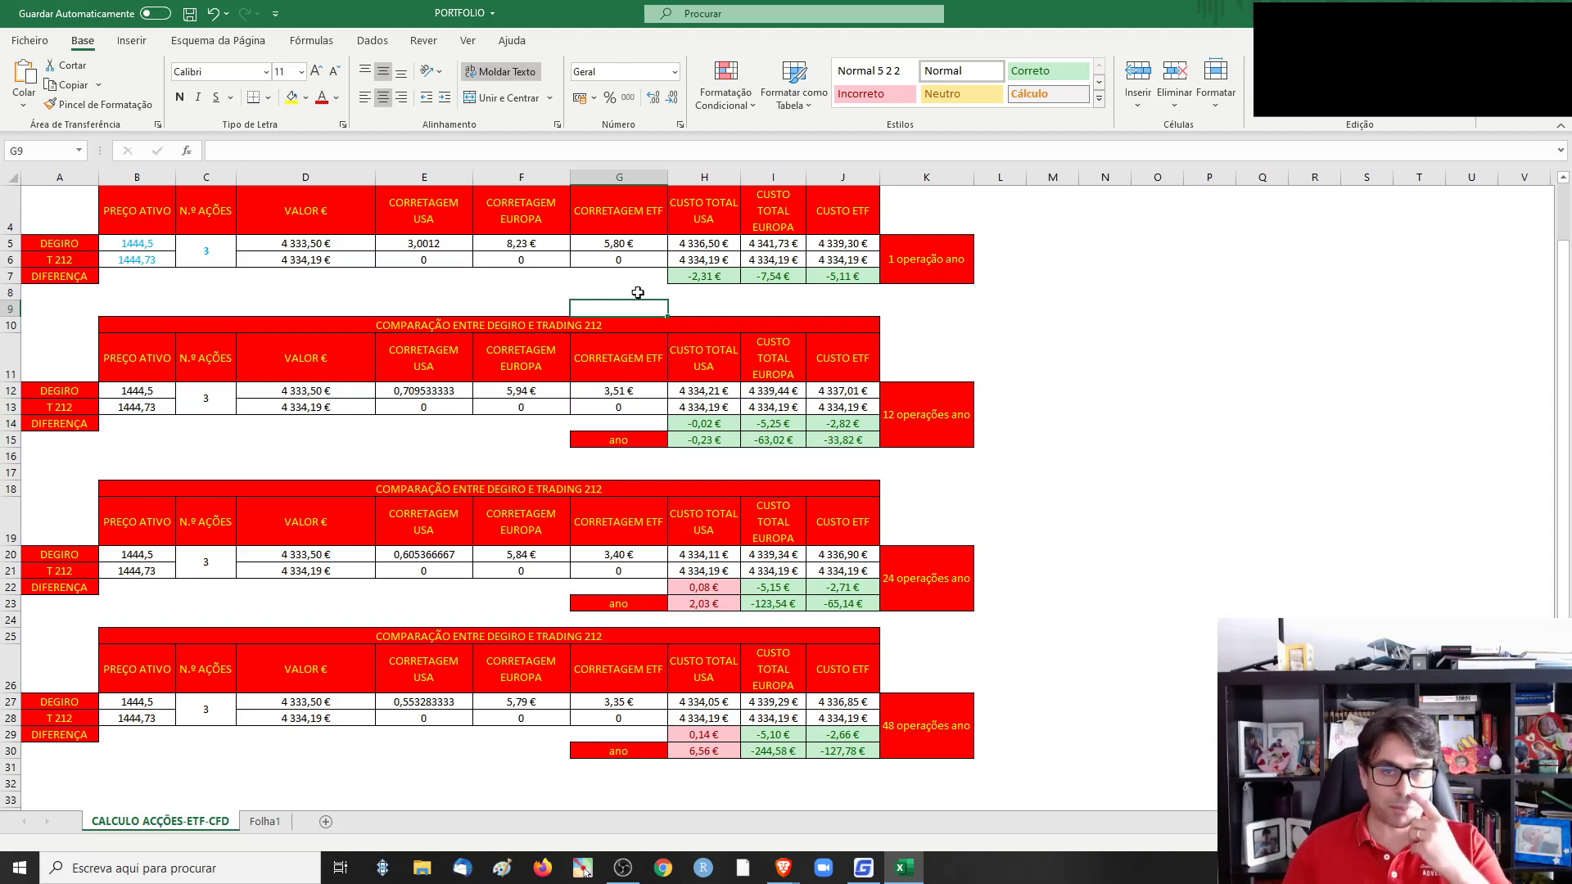
pyautogui.click(524, 246)
pyautogui.click(534, 389)
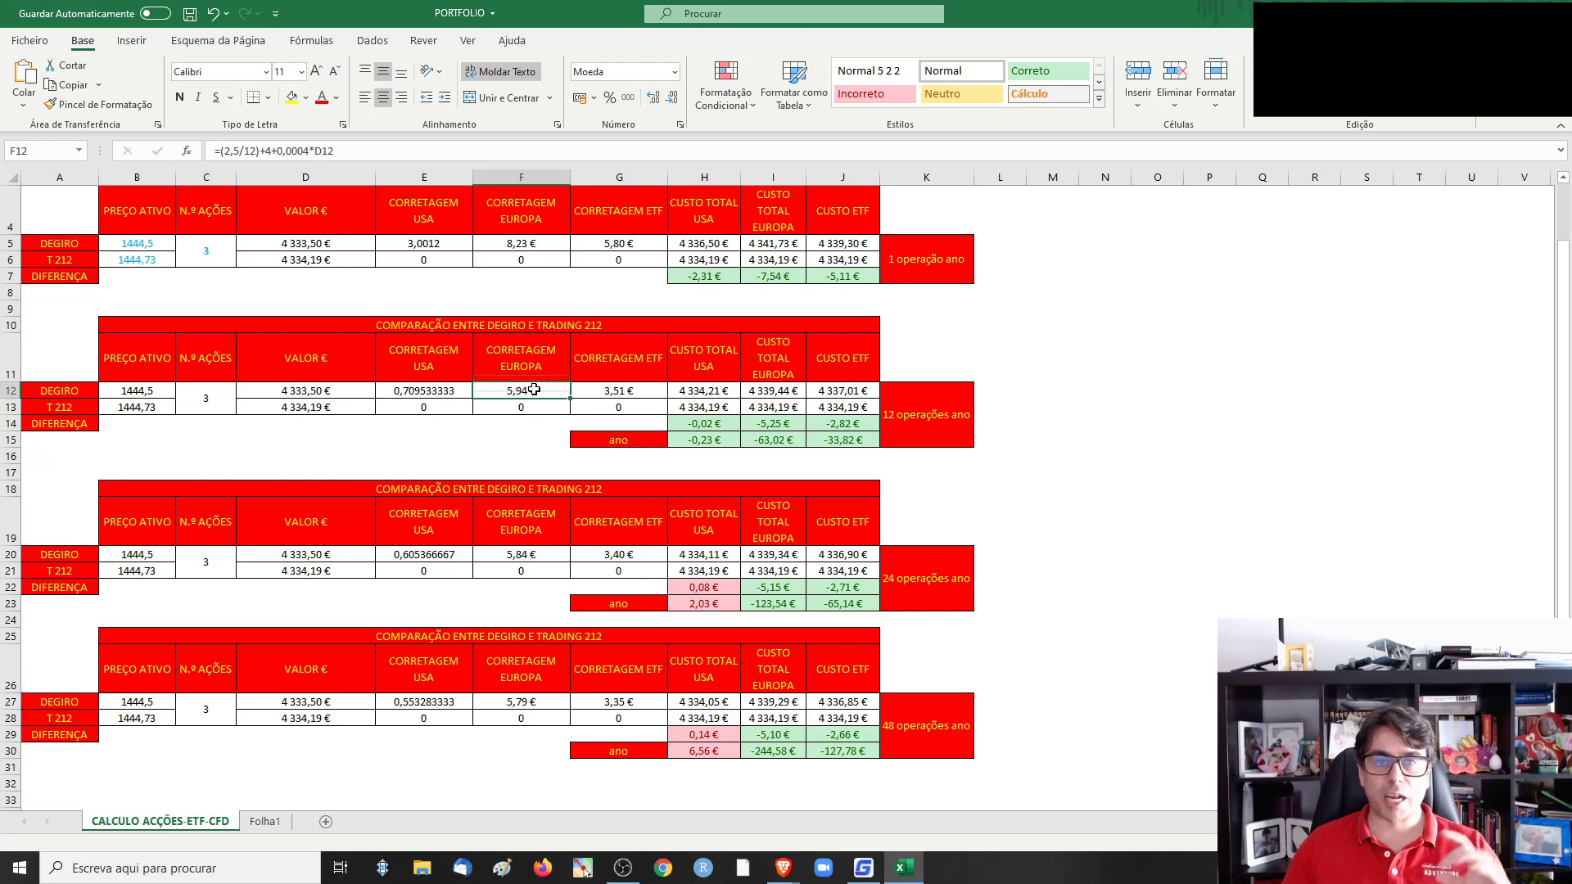